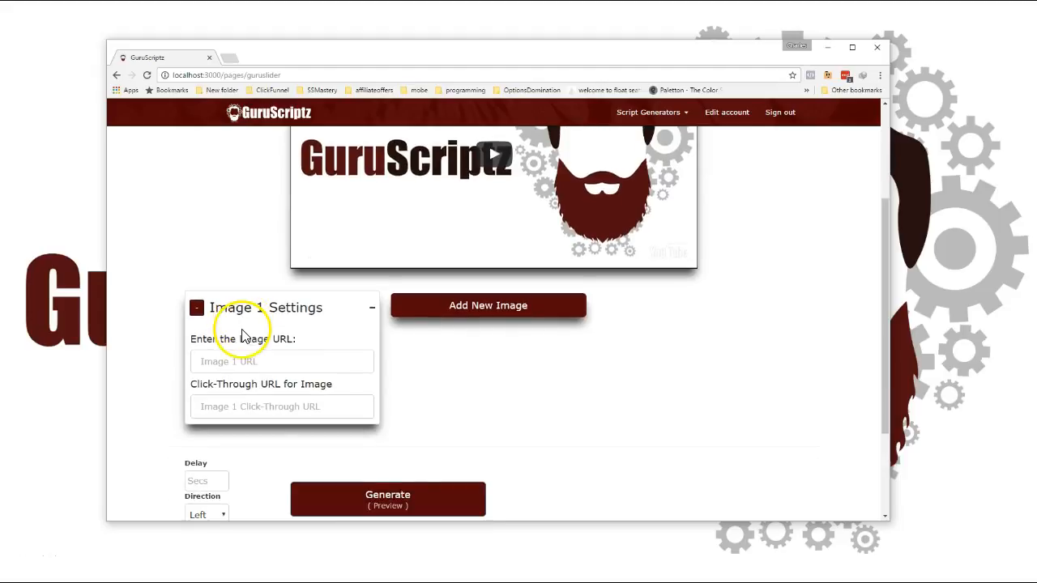
Review the Image 1 settings, including the image URL and click-through URL fields, and the slider options below
scroll(610, 367, "down", 1)
scroll(611, 366, "down", 2)
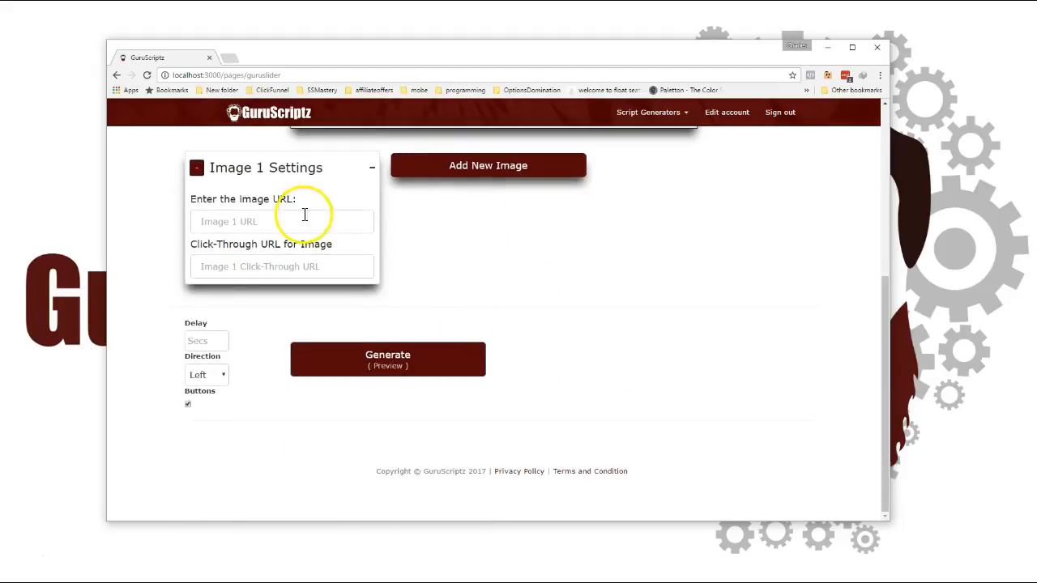
scroll(544, 250, "up", 2)
scroll(683, 343, "up", 5)
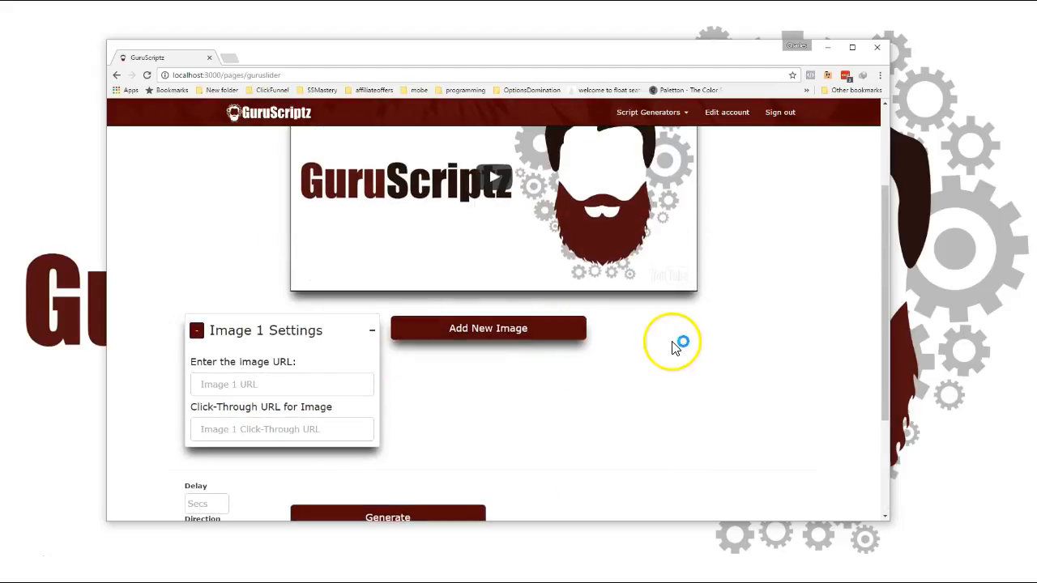
scroll(688, 348, "down", 5)
scroll(624, 360, "down", 2)
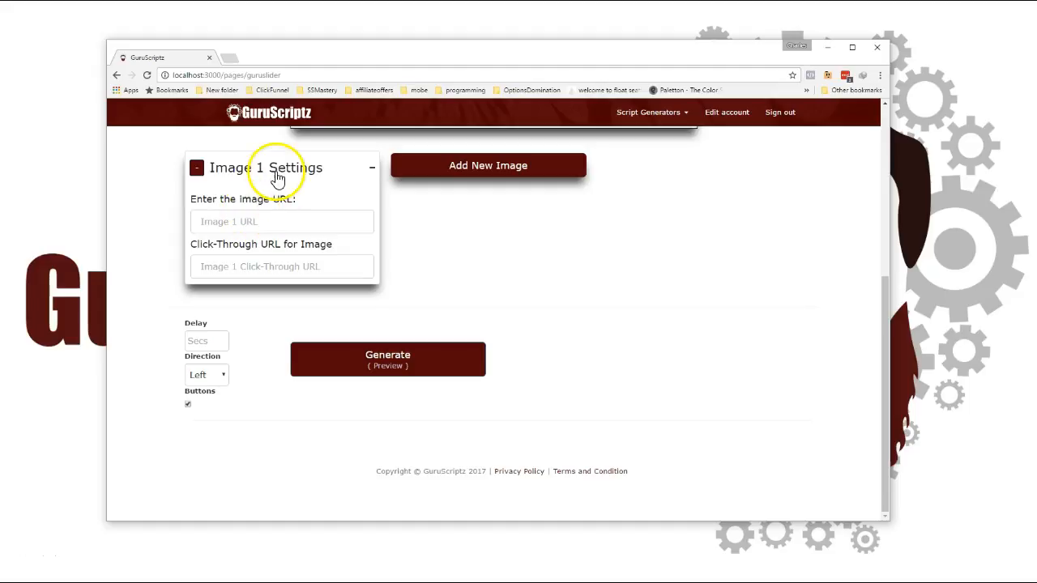
left_click(204, 220)
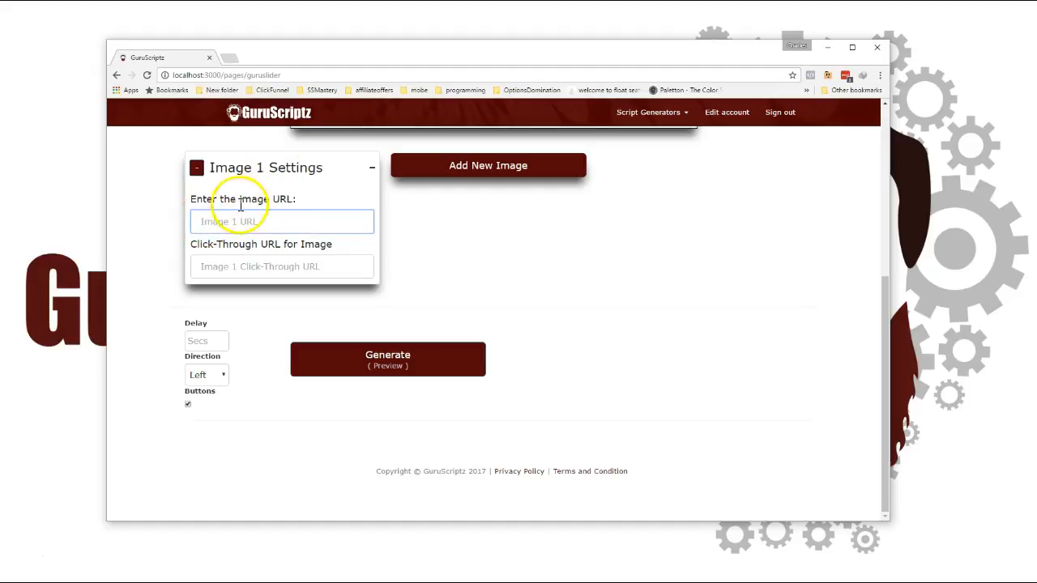
left_click(209, 271)
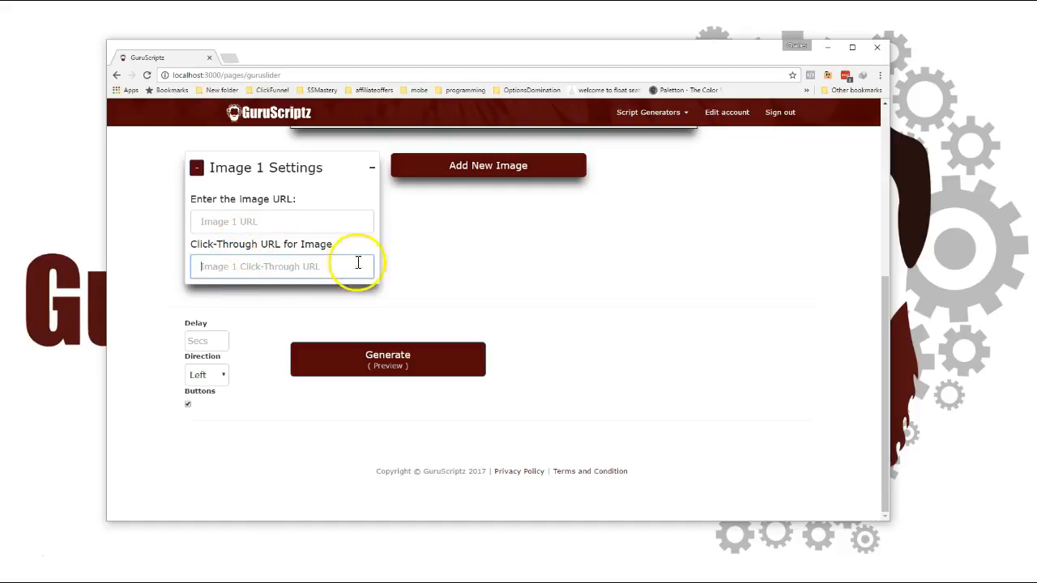
Add Image 2 and Image 3 settings blocks to the slider and check Image 2's two URL fields
left_click(534, 165)
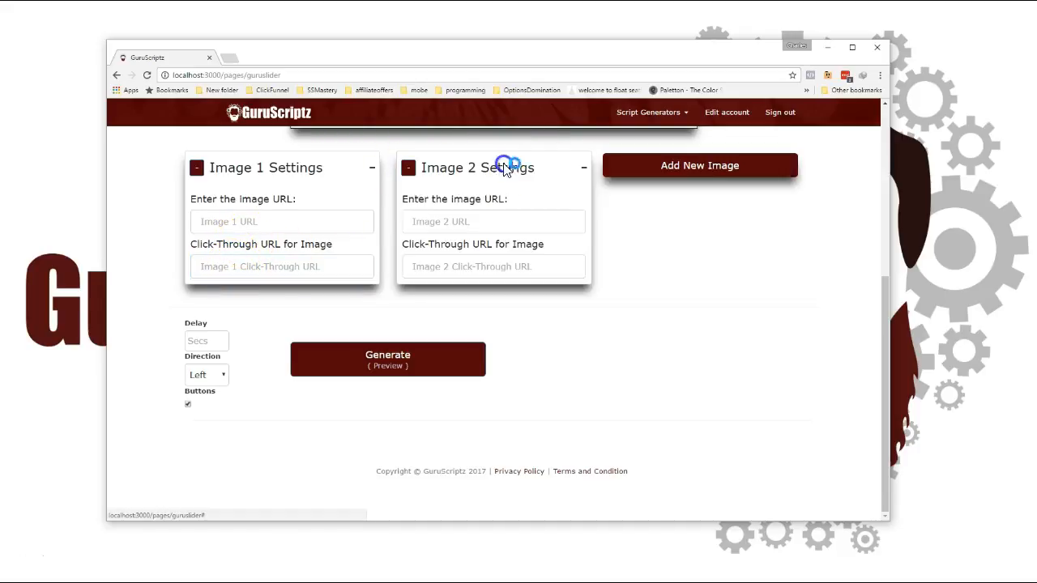
left_click(699, 172)
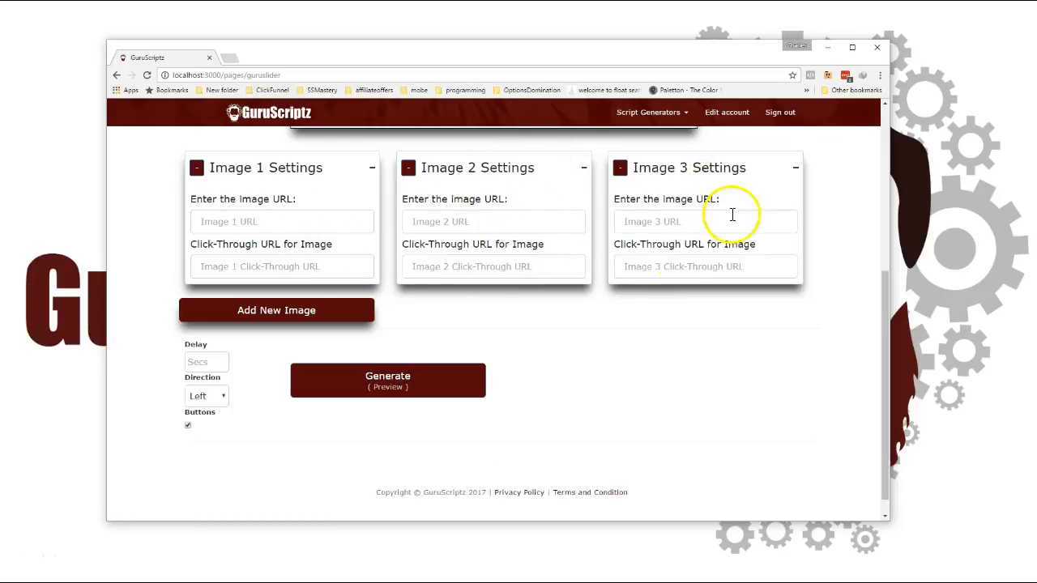
left_click(446, 218)
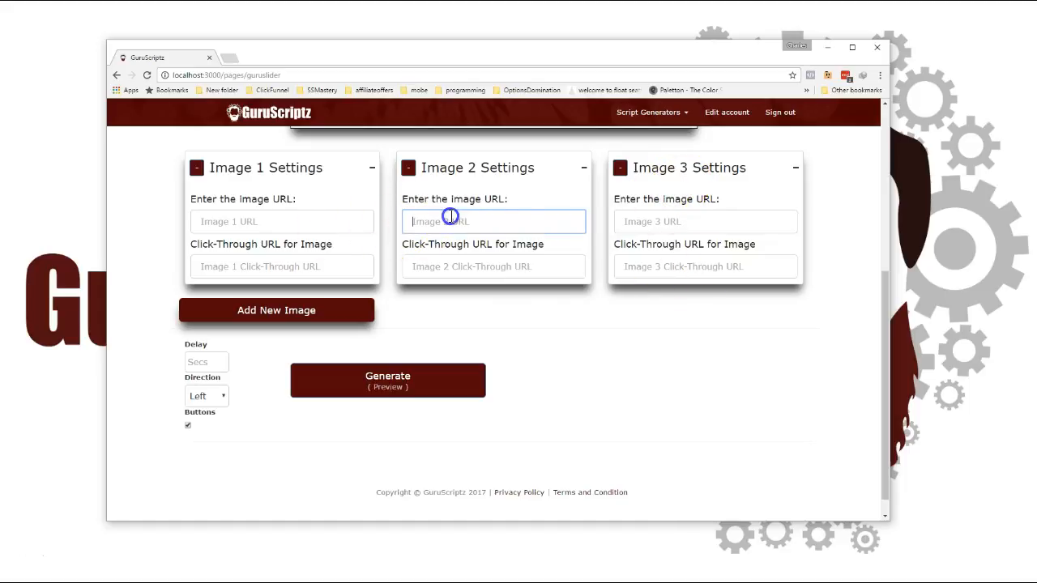
left_click(446, 263)
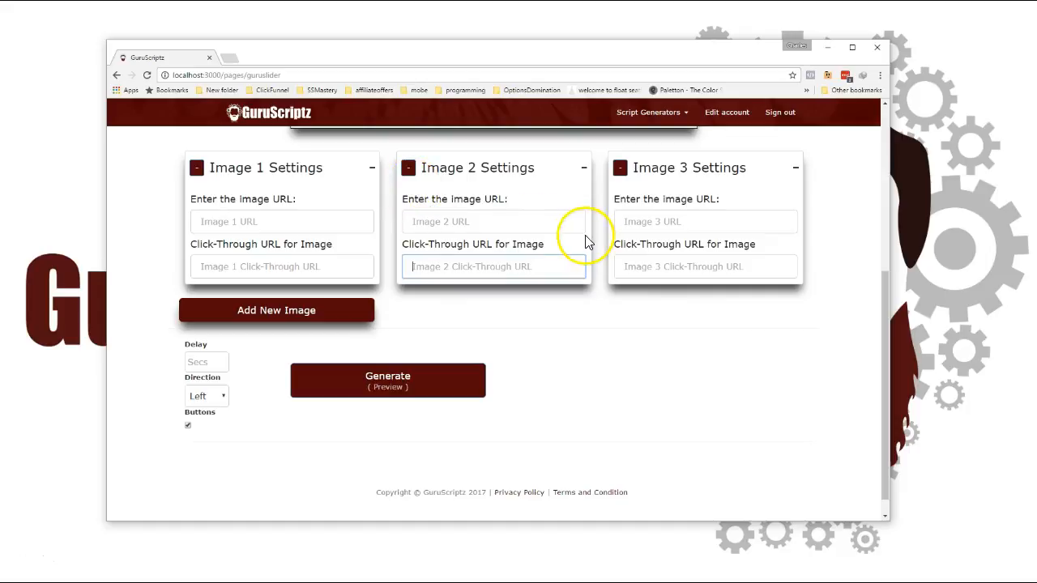
Add six more image settings blocks to the slider, Image 4 through Image 9
left_click(259, 310)
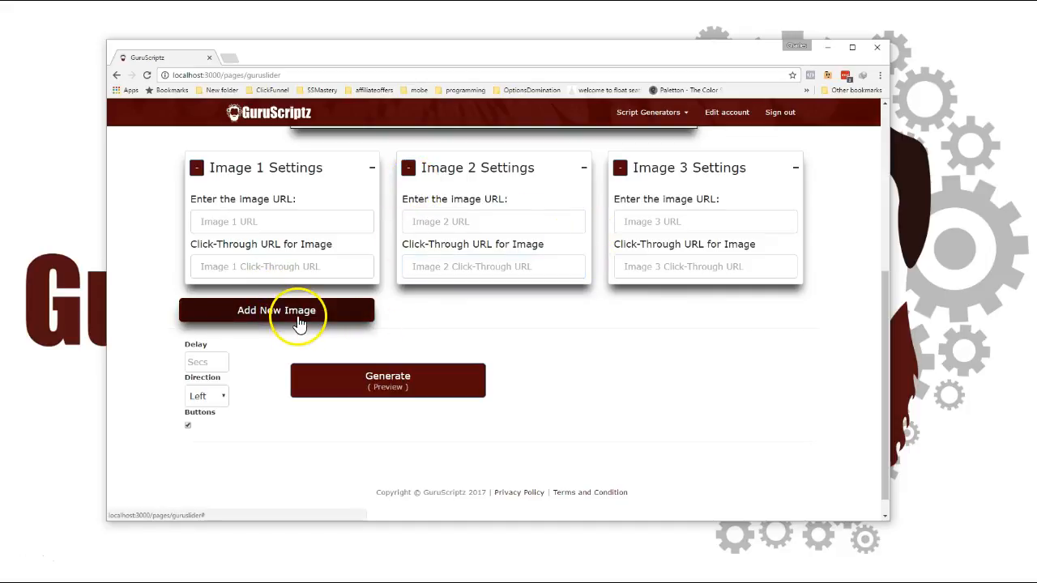
left_click(495, 316)
left_click(672, 317)
left_click(319, 458)
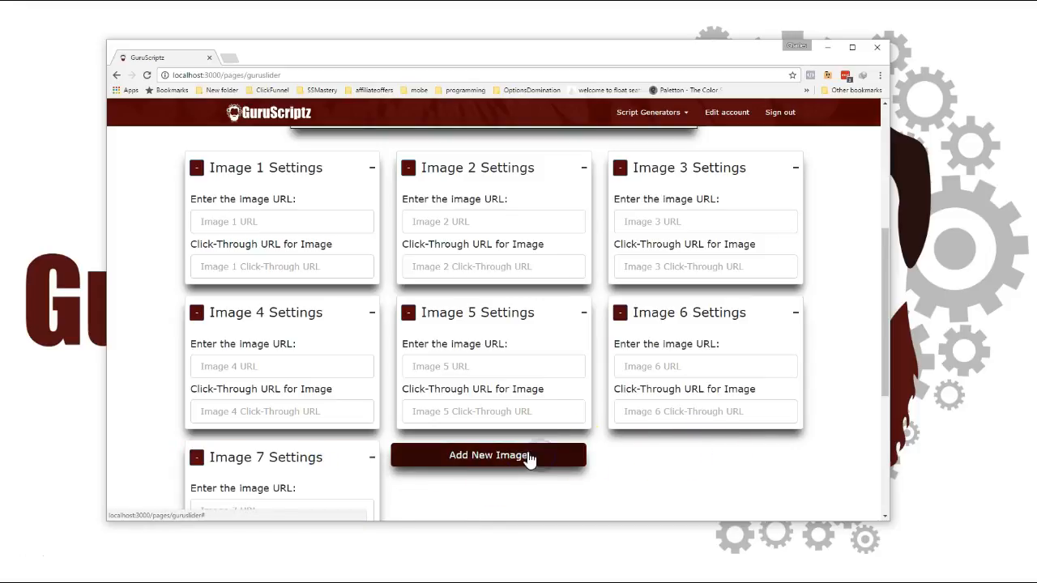
left_click(530, 457)
left_click(717, 459)
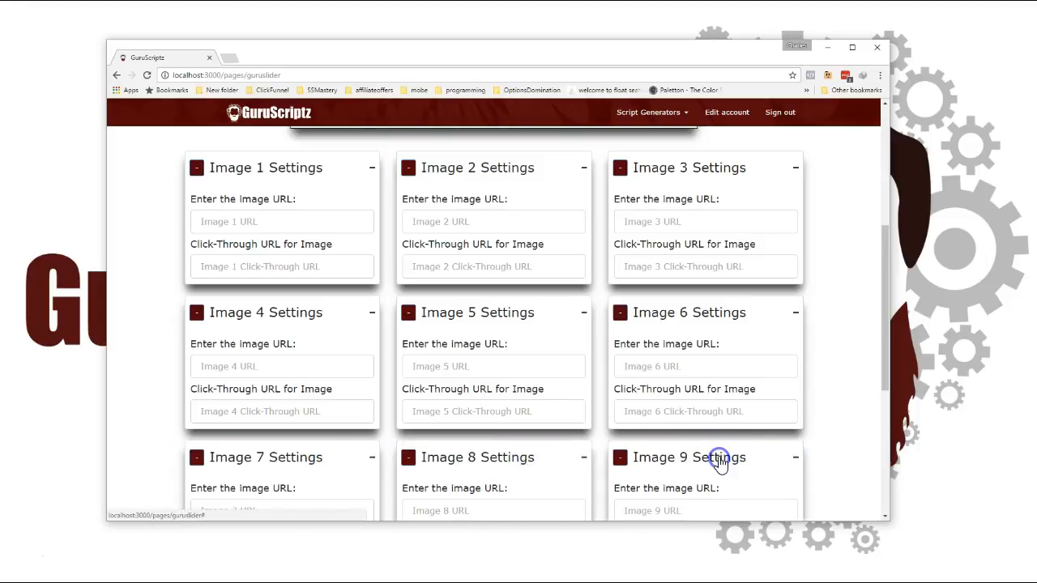
Collapse the settings blocks of Image 1 through Image 9
left_click(373, 168)
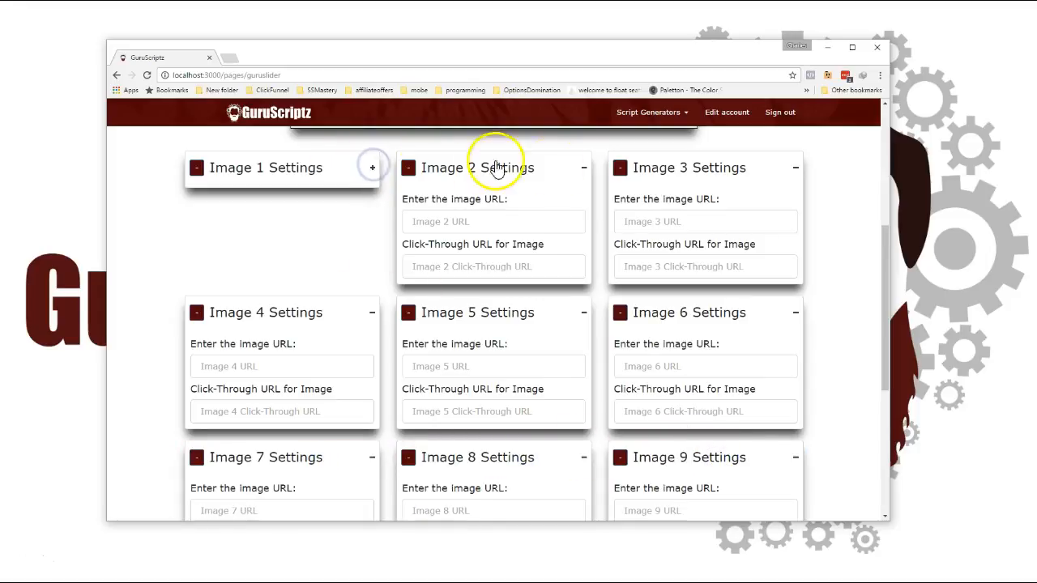
left_click(583, 168)
left_click(795, 168)
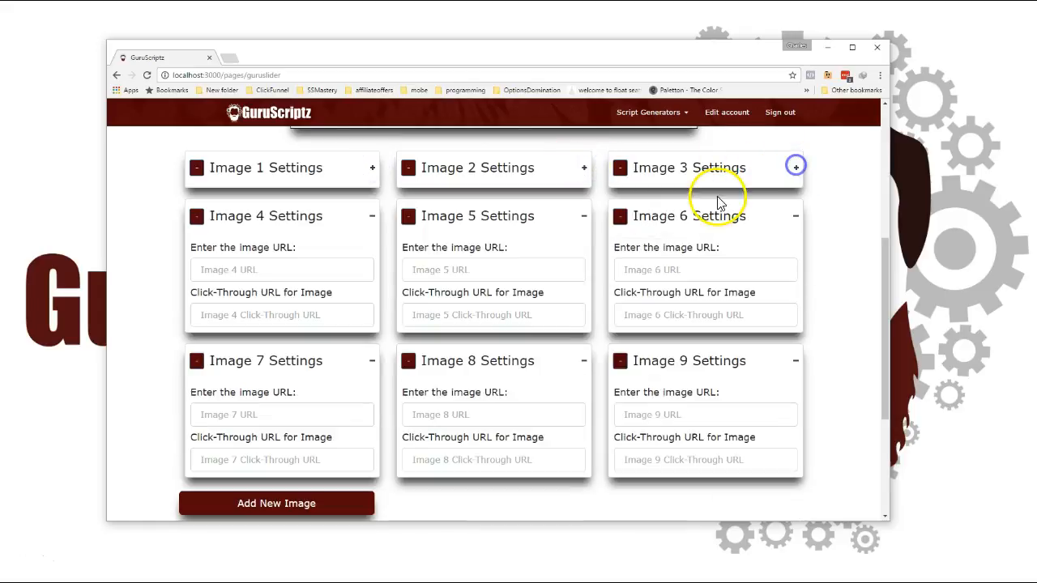
left_click(373, 215)
left_click(583, 215)
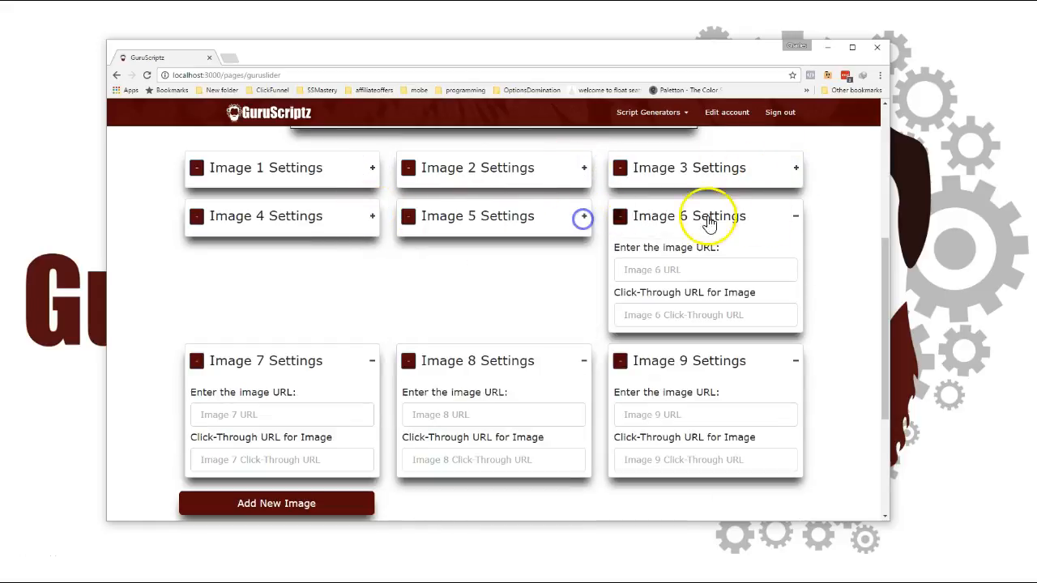
left_click(795, 215)
left_click(372, 265)
left_click(570, 266)
left_click(583, 265)
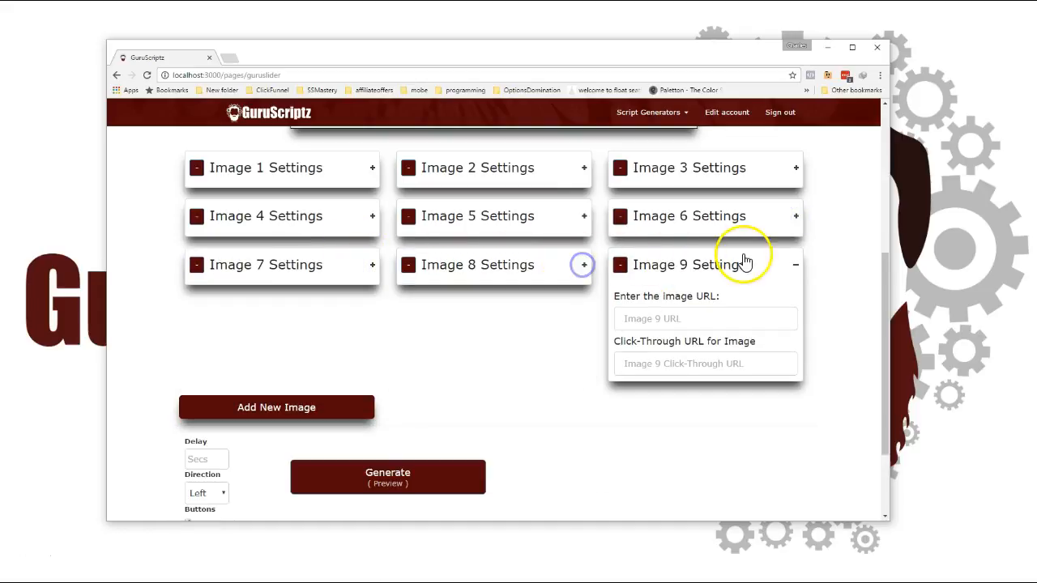
left_click(795, 265)
Add three more image settings blocks to the slider, Image 10, Image 11 and Image 12
left_click(322, 314)
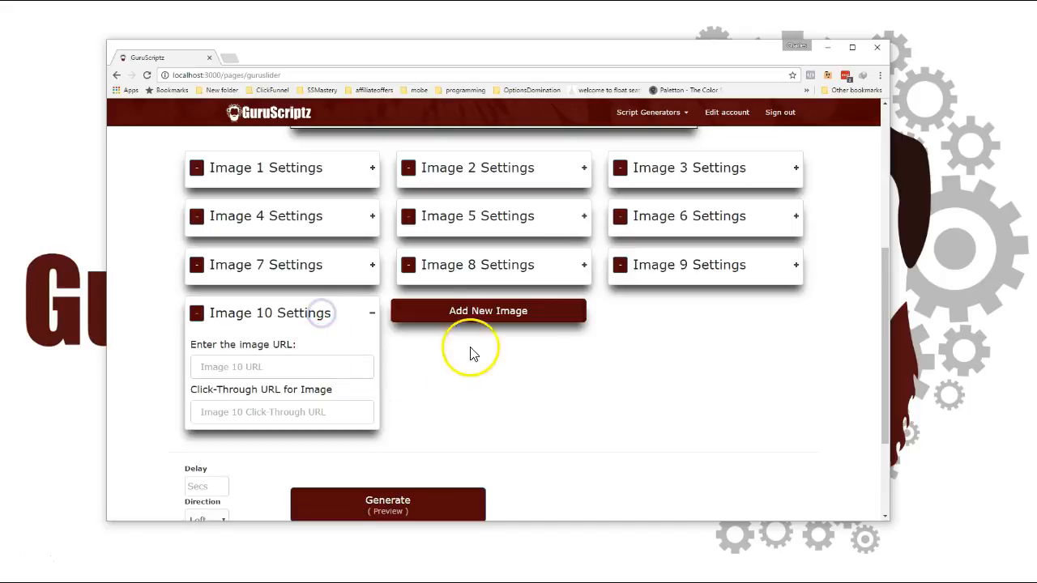
left_click(482, 311)
left_click(679, 316)
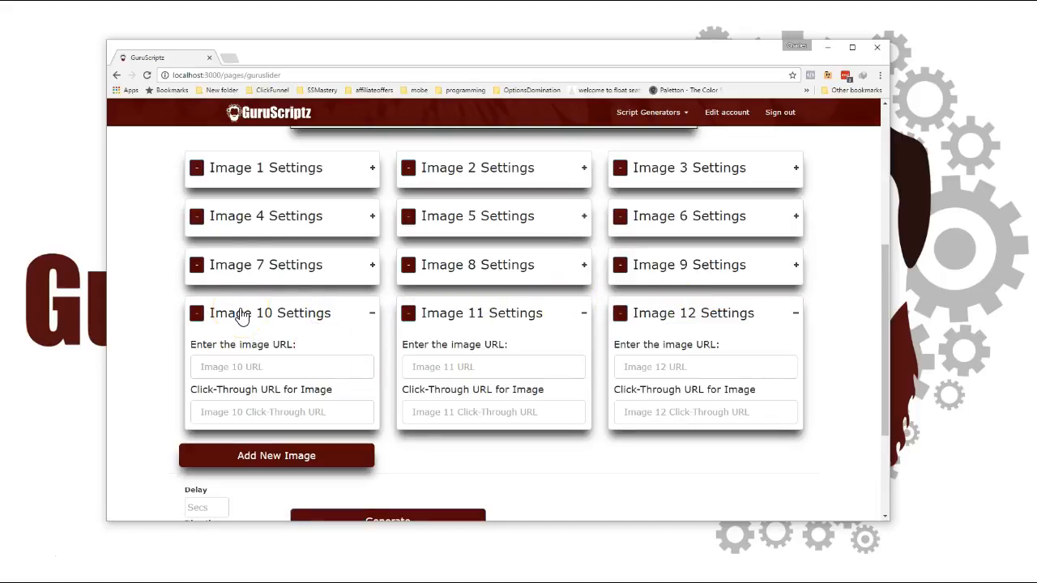
Remove six of the collapsed image settings blocks, keeping six blocks in the slider
left_click(198, 268)
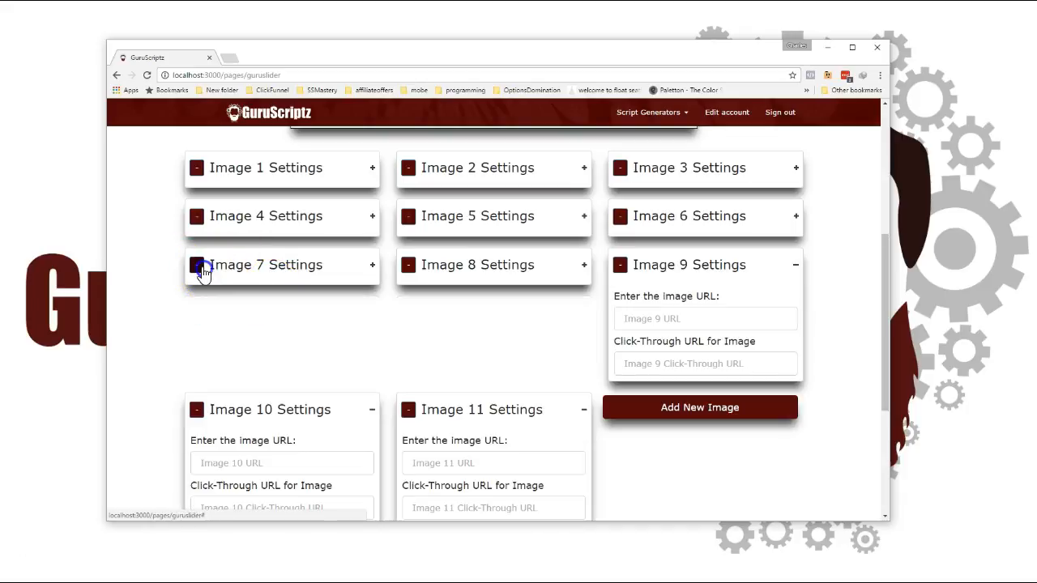
left_click(622, 173)
left_click(405, 223)
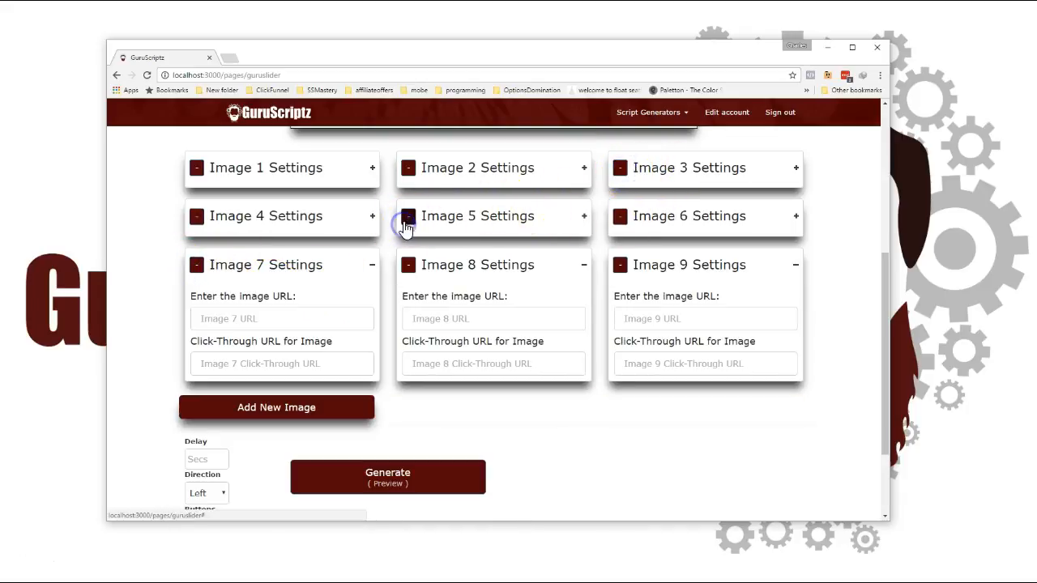
left_click(409, 221)
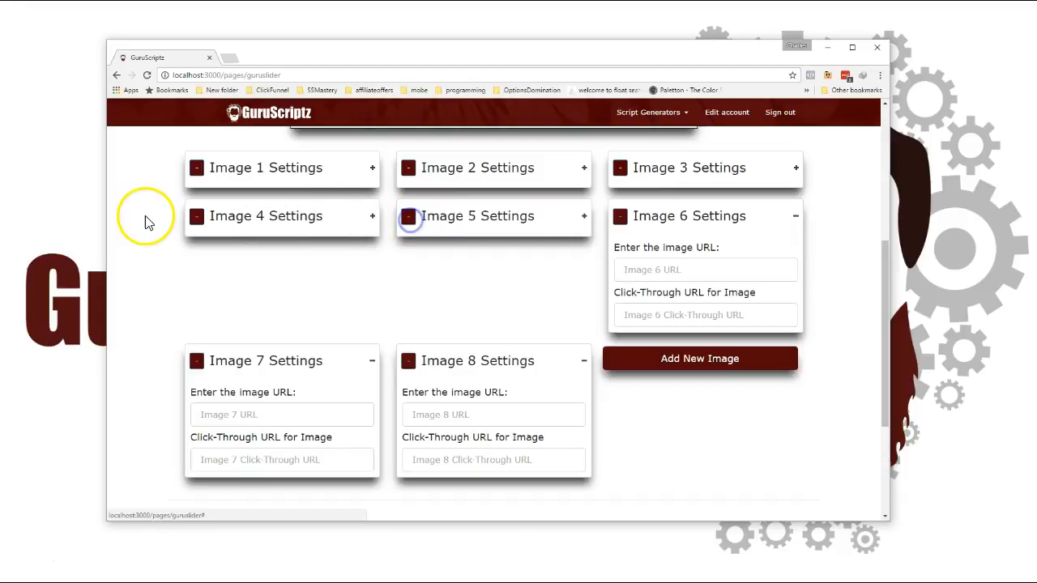
left_click(195, 219)
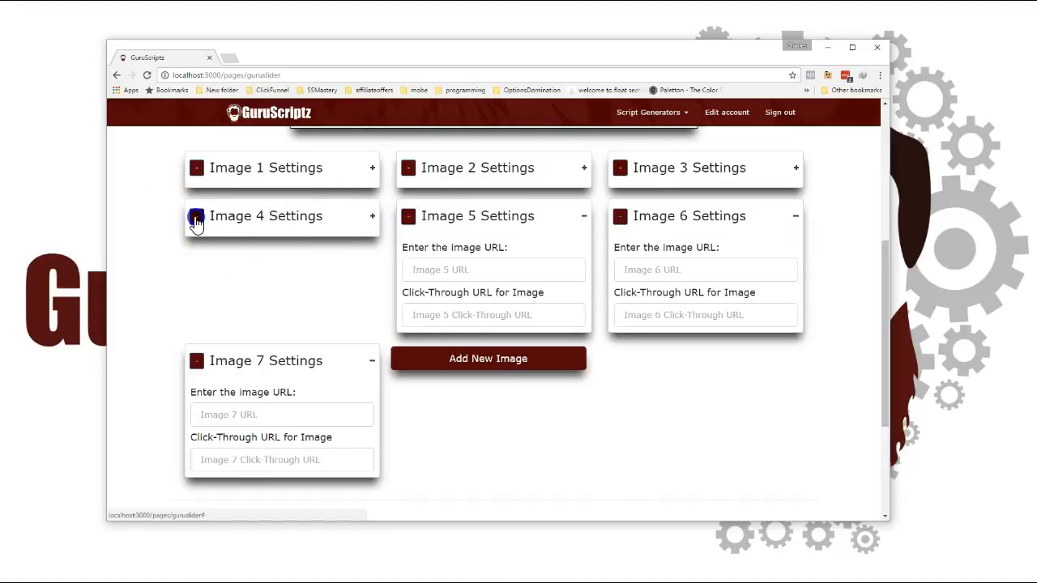
left_click(621, 170)
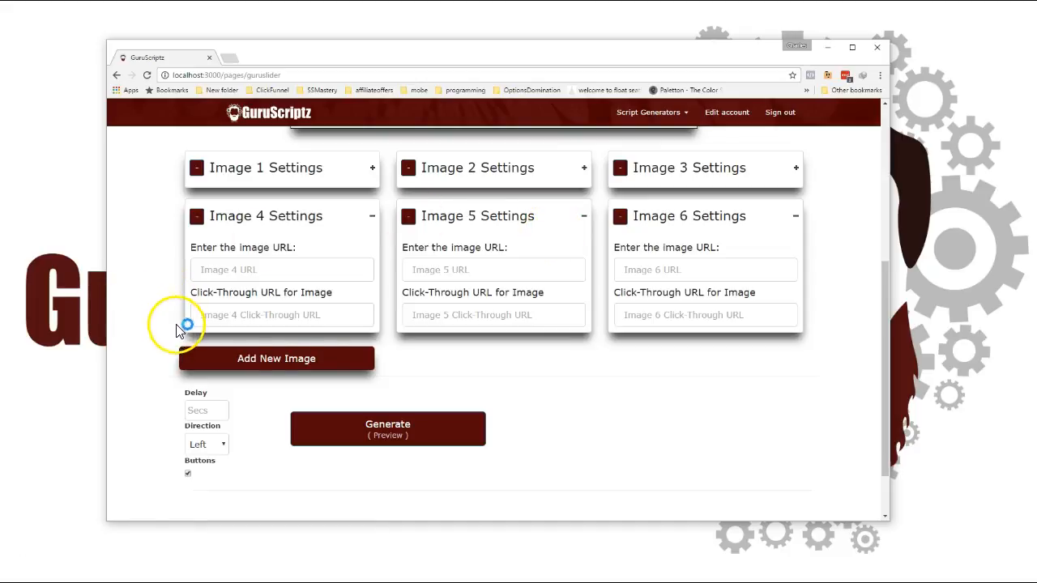
Set the slider's delay to 7 seconds and check the direction setting, keeping it on Left
scroll(275, 336, "down", 1)
left_click(193, 340)
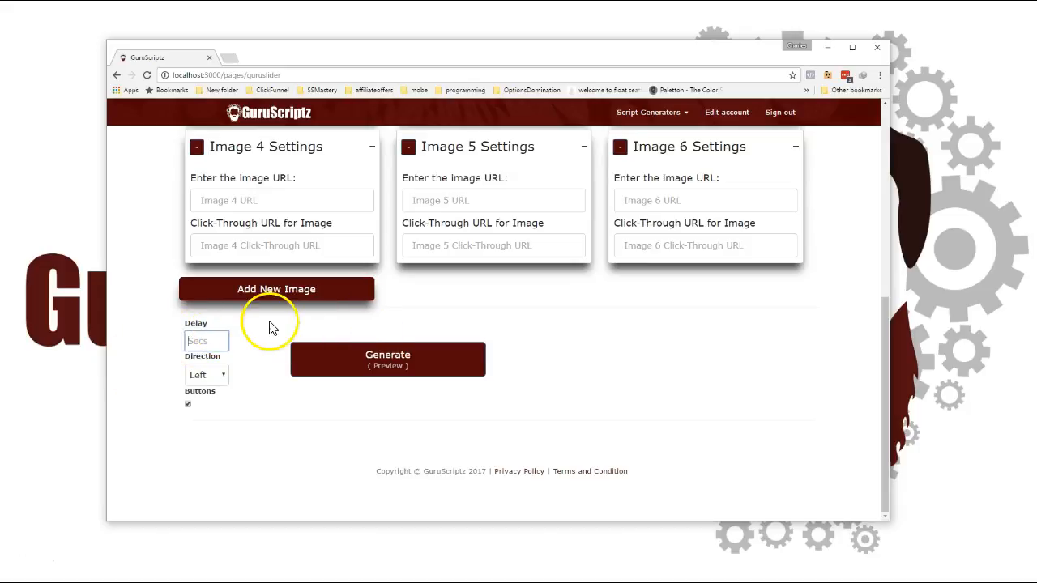
left_click(196, 357)
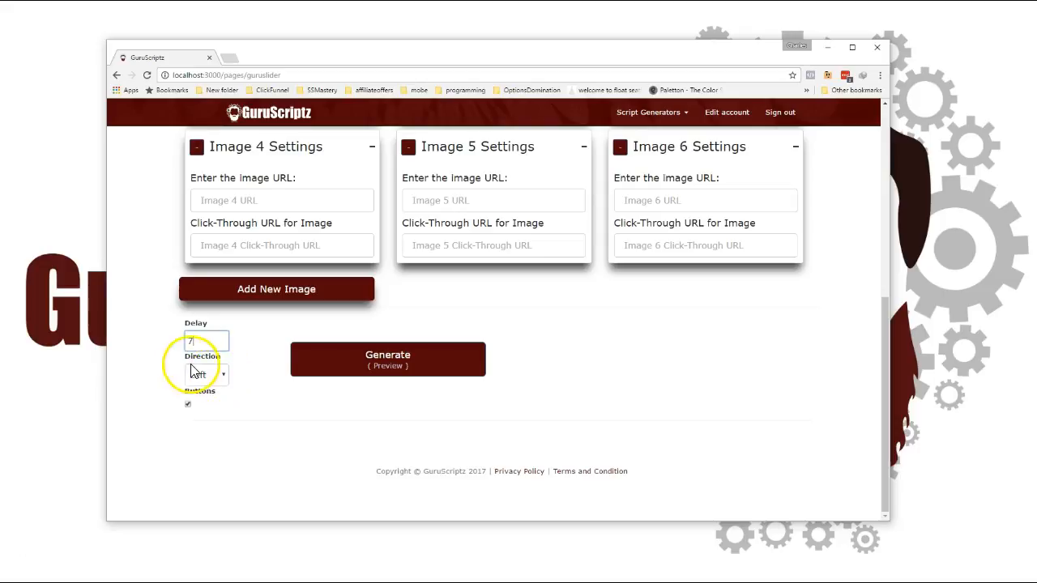
left_click(219, 374)
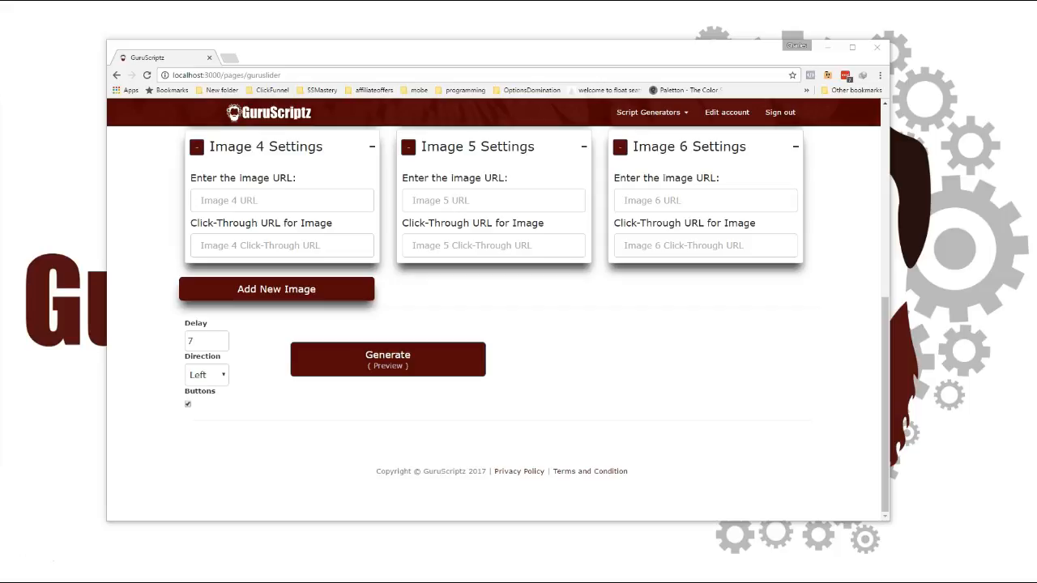
Remove three more image settings blocks, keeping only three expanded blocks in the slider
scroll(297, 197, "up", 3)
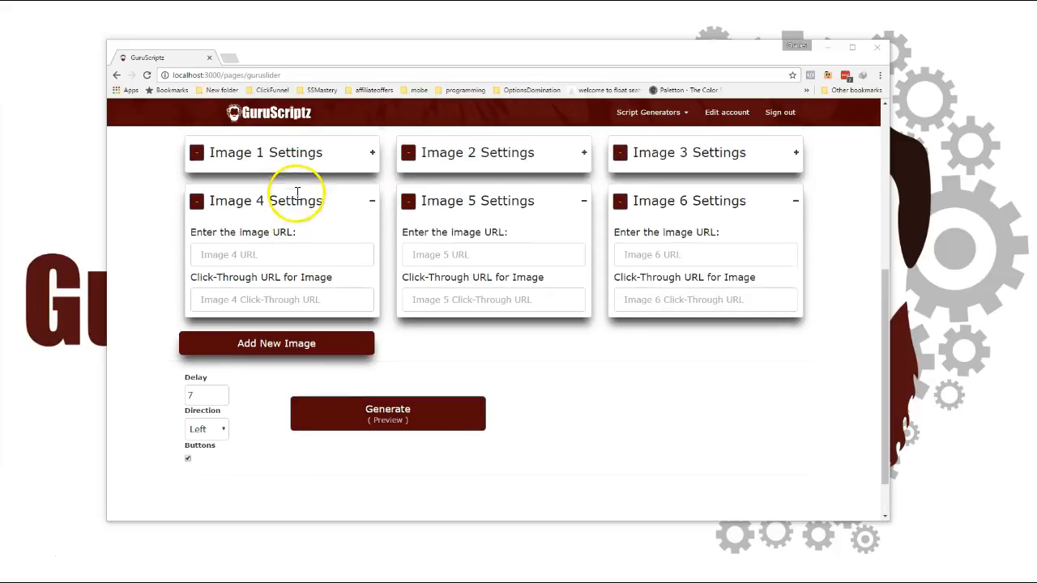
scroll(319, 403, "down", 3)
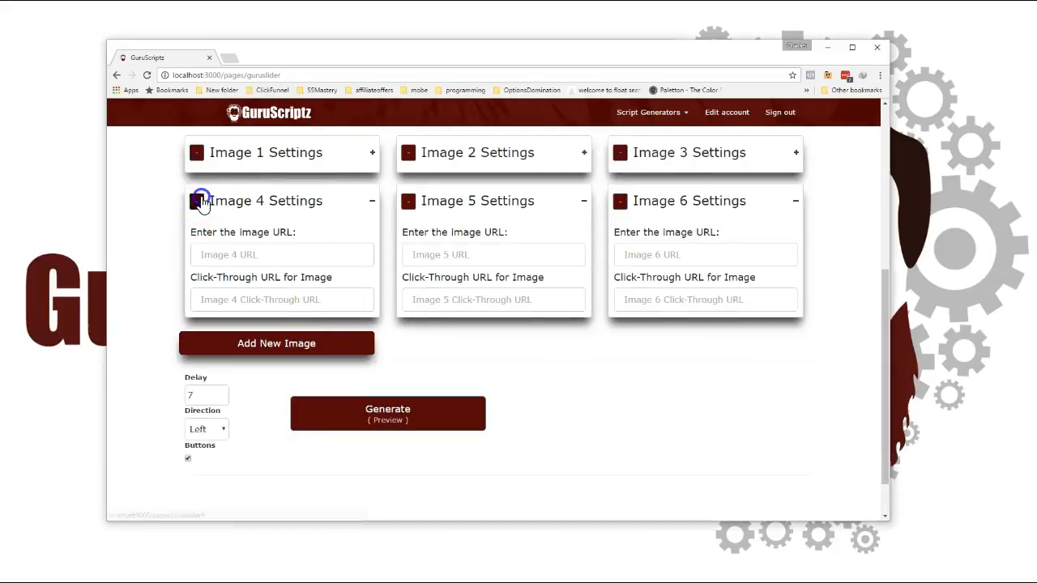
left_click(196, 202)
left_click(194, 299)
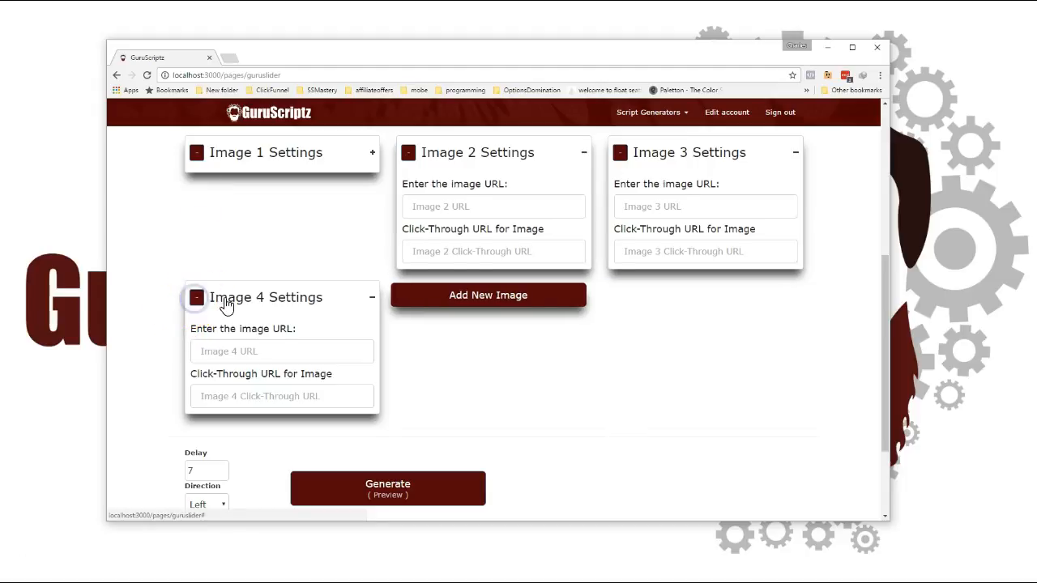
left_click(196, 299)
Paste the copied clickfunnels.com link to pexels-photo-136410.jpg as Image 1's image URL
scroll(290, 290, "up", 2)
left_click(244, 369)
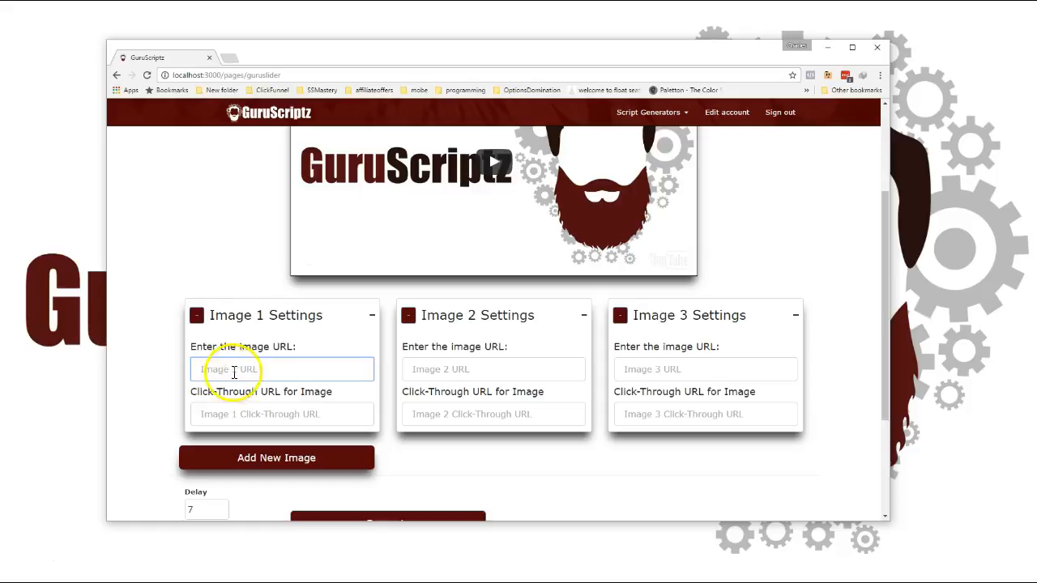
right_click(247, 374)
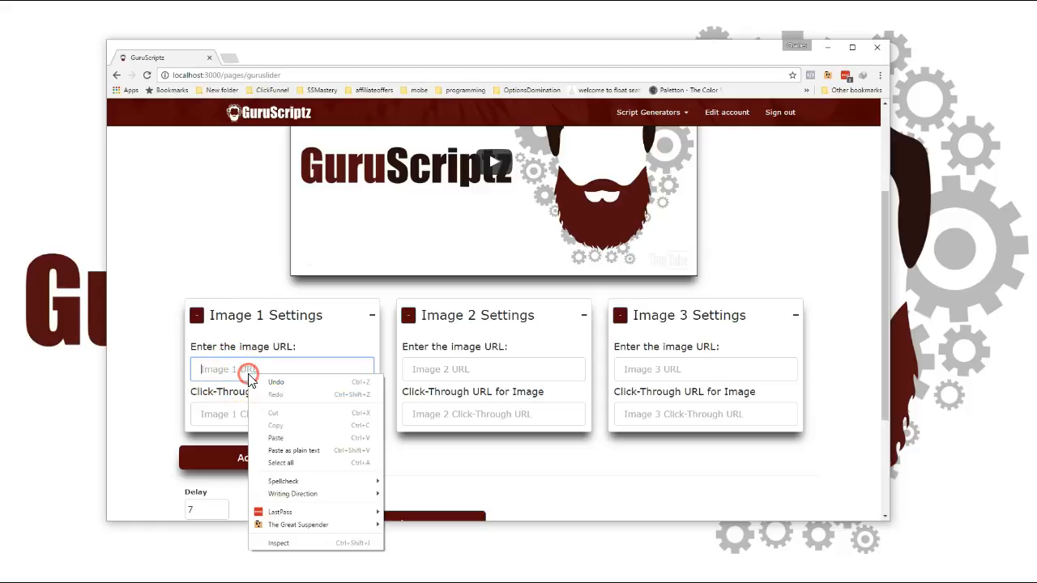
left_click(276, 442)
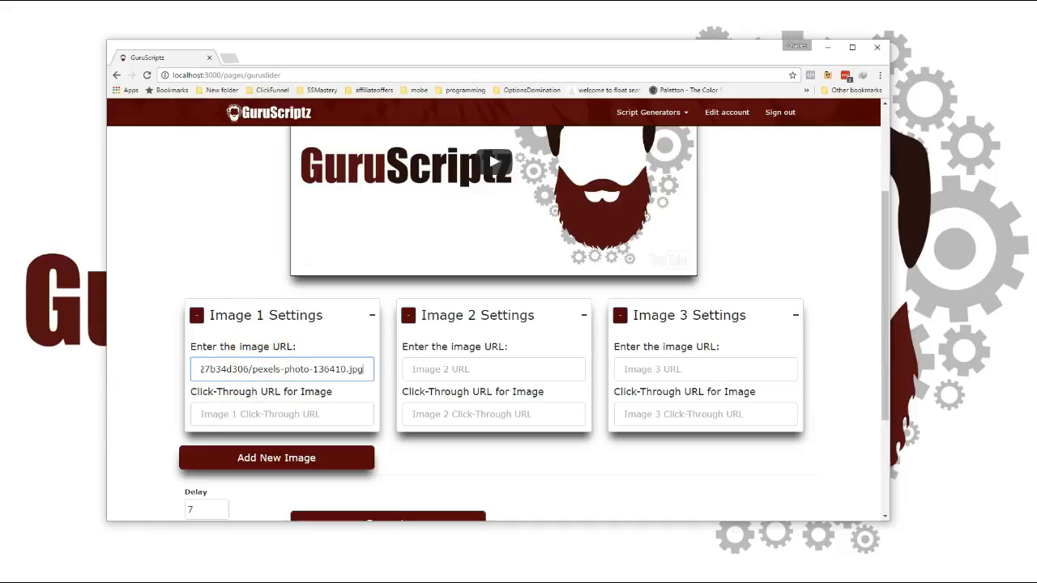
Paste the copied link to photography6.jpg as Image 2's image URL
key("alt+Tab")
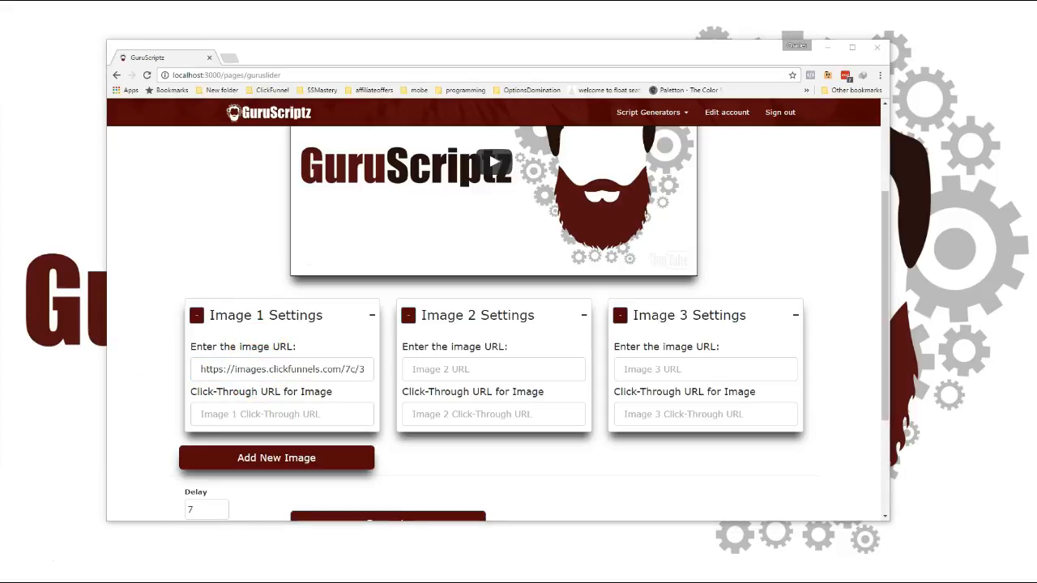
left_click(481, 367)
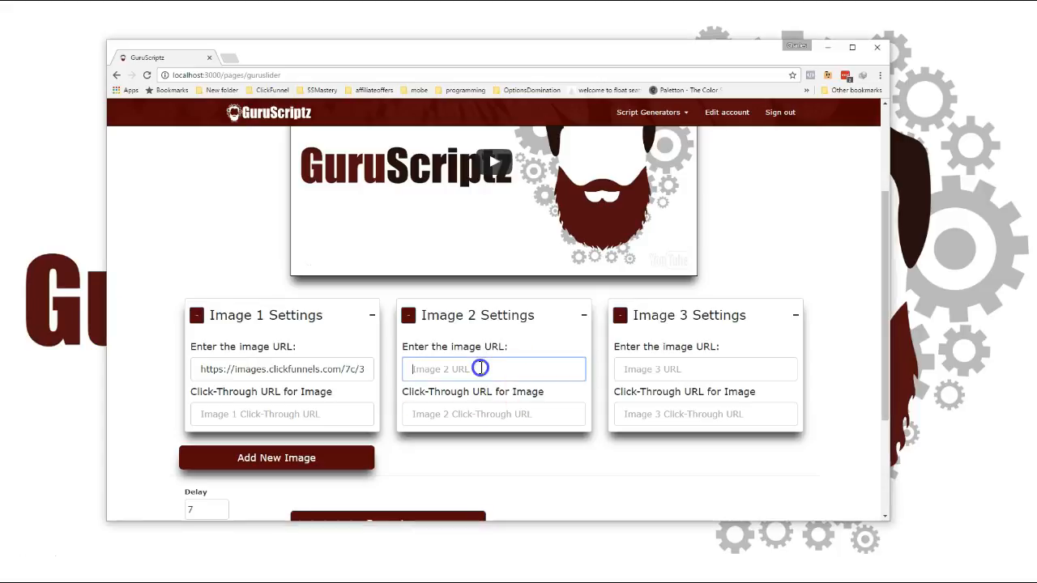
right_click(479, 369)
left_click(505, 433)
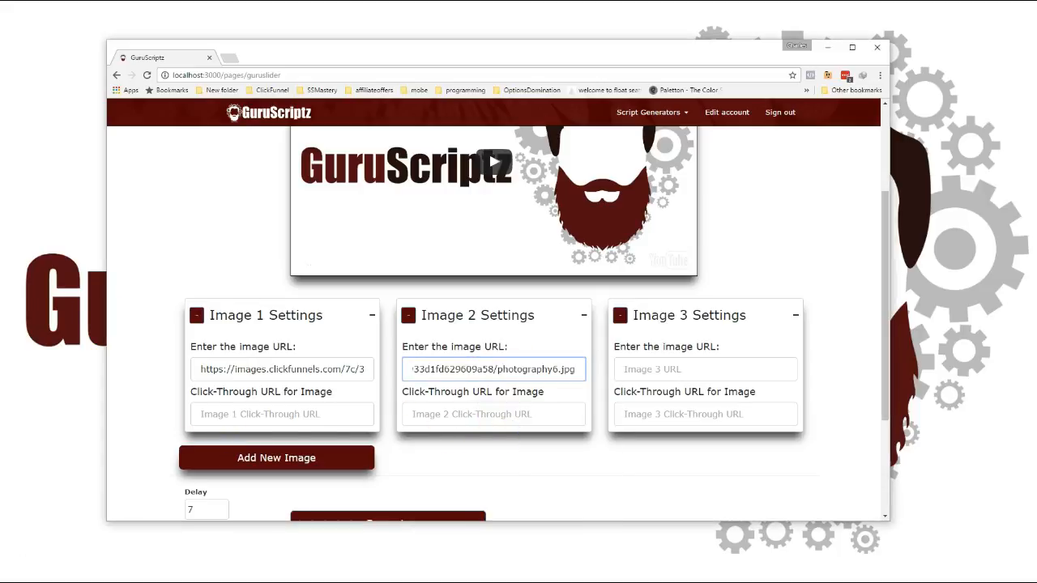
Paste the copied clickfunnels.com link to slider-1.jpg as Image 3's image URL, leaving the click-through URLs empty
key("alt+Tab")
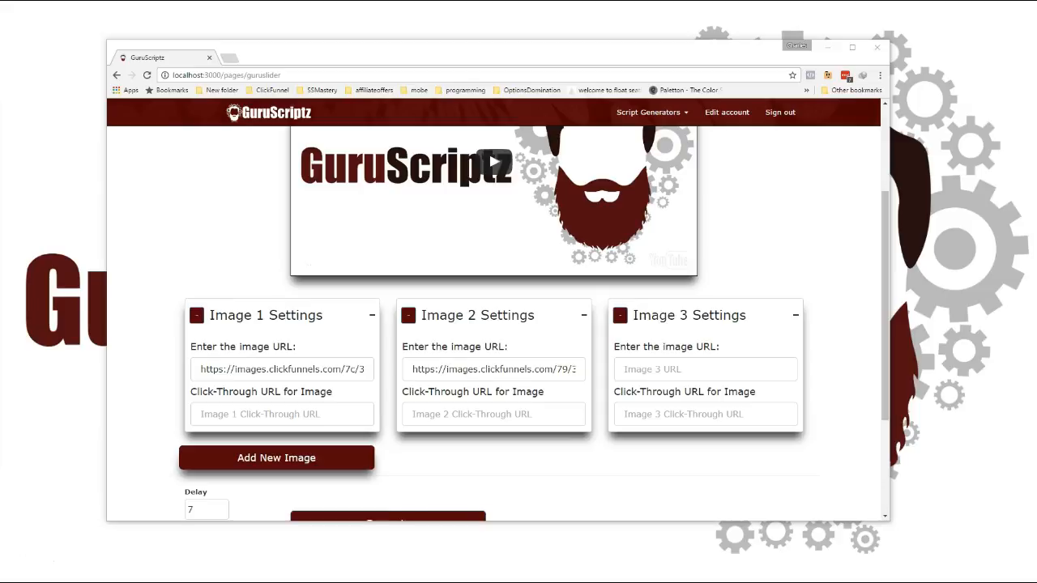
left_click(630, 369)
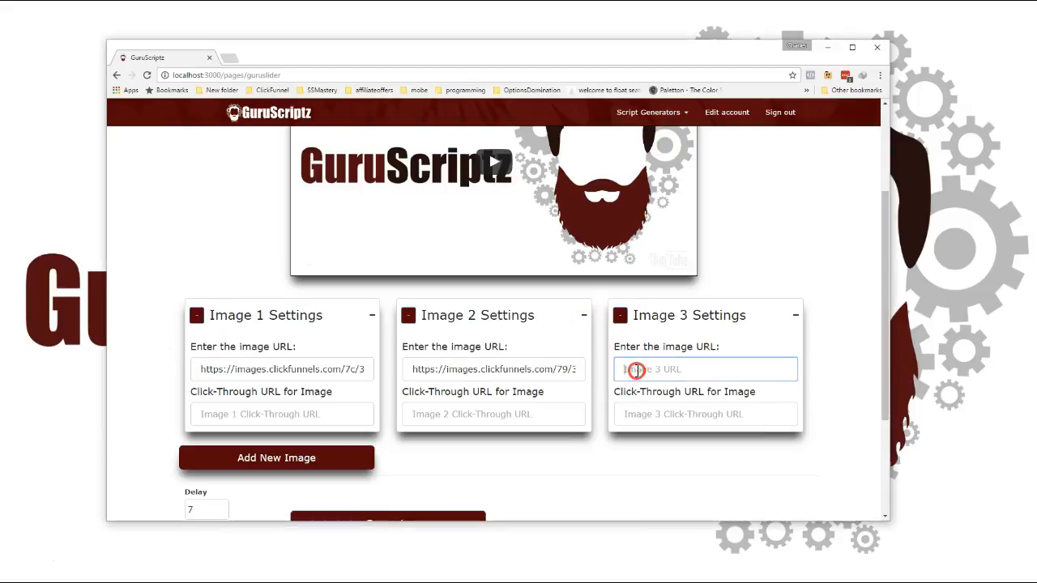
right_click(634, 371)
left_click(674, 435)
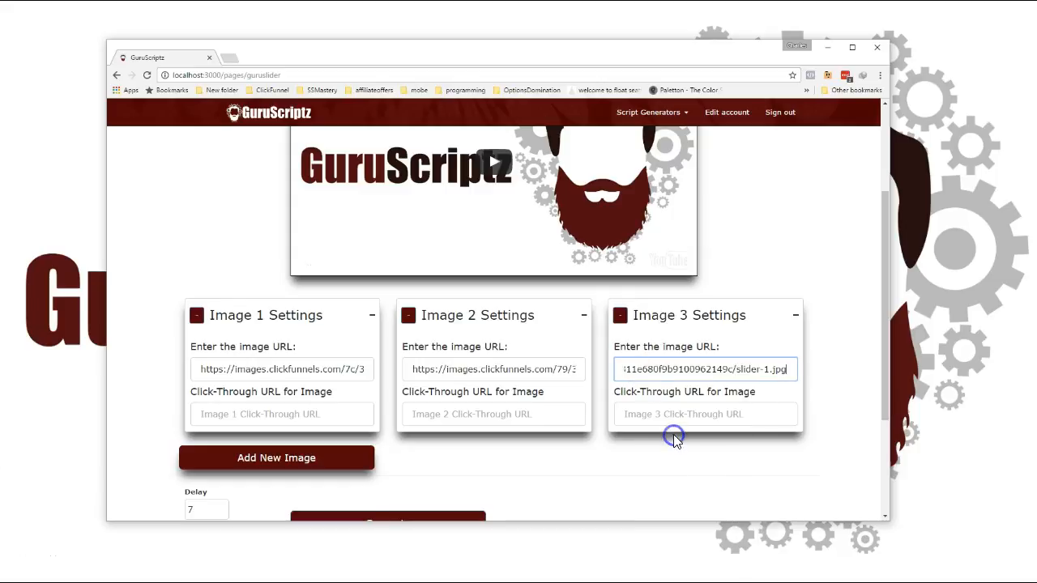
left_click(237, 416)
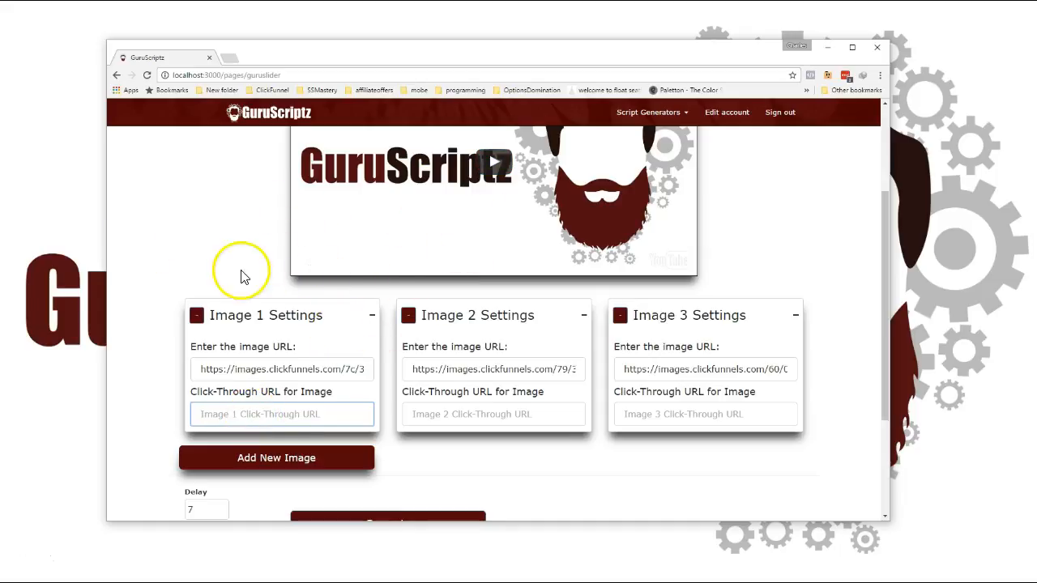
left_click(235, 414)
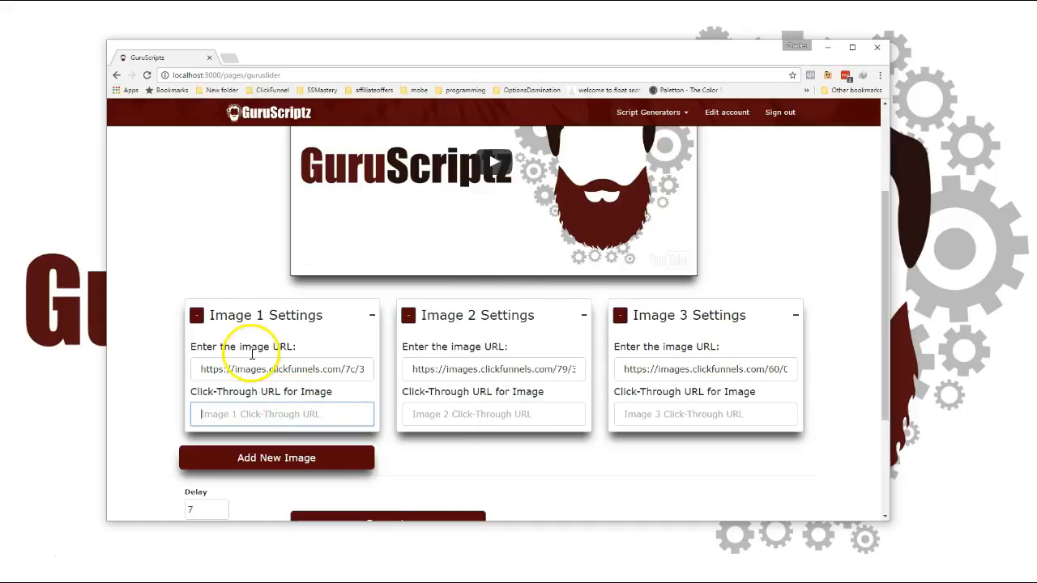
Set the slider's direction to Up and generate its preview and code
scroll(324, 385, "down", 3)
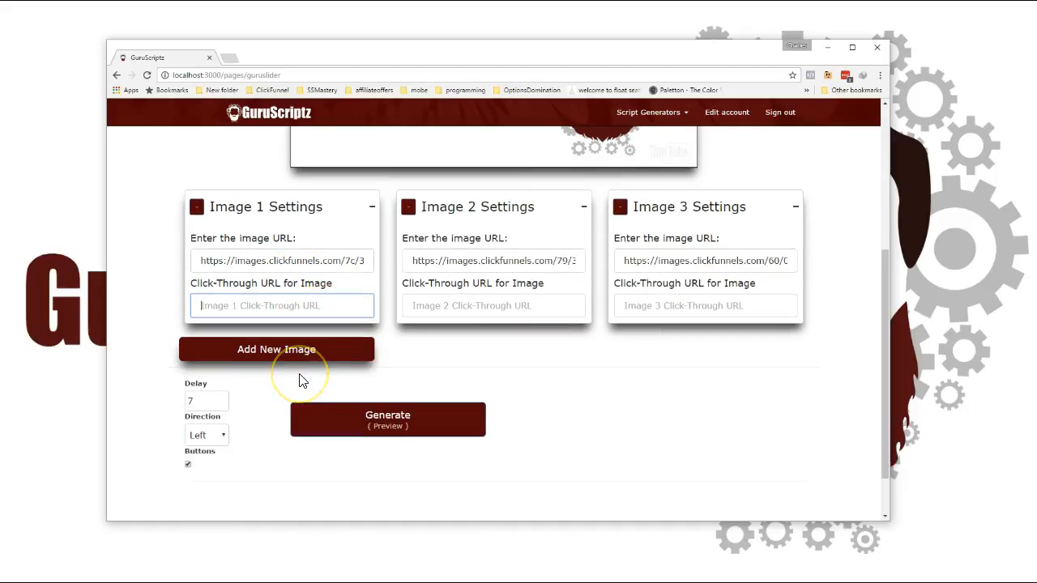
scroll(454, 358, "down", 2)
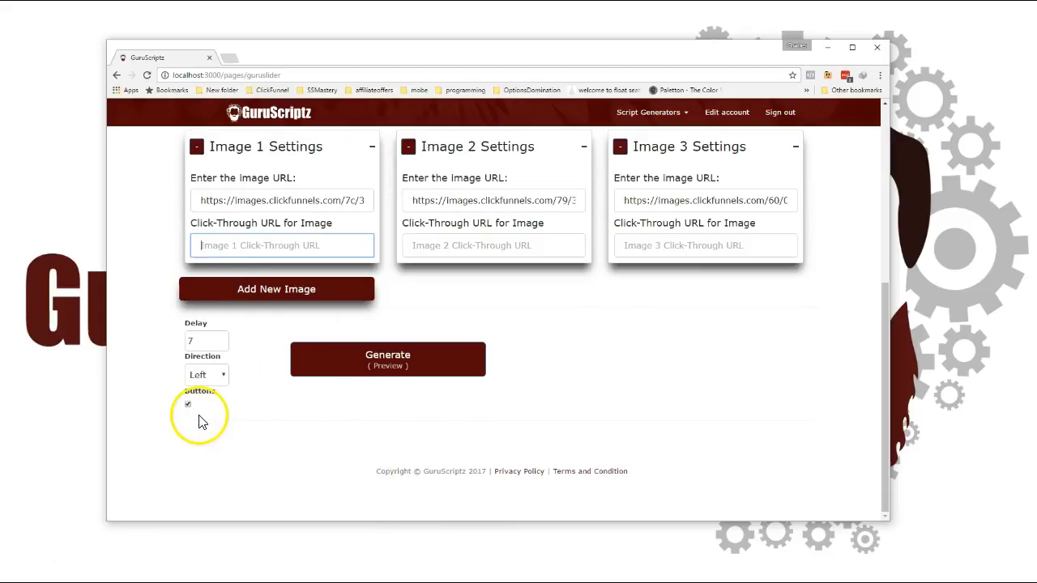
left_click(220, 375)
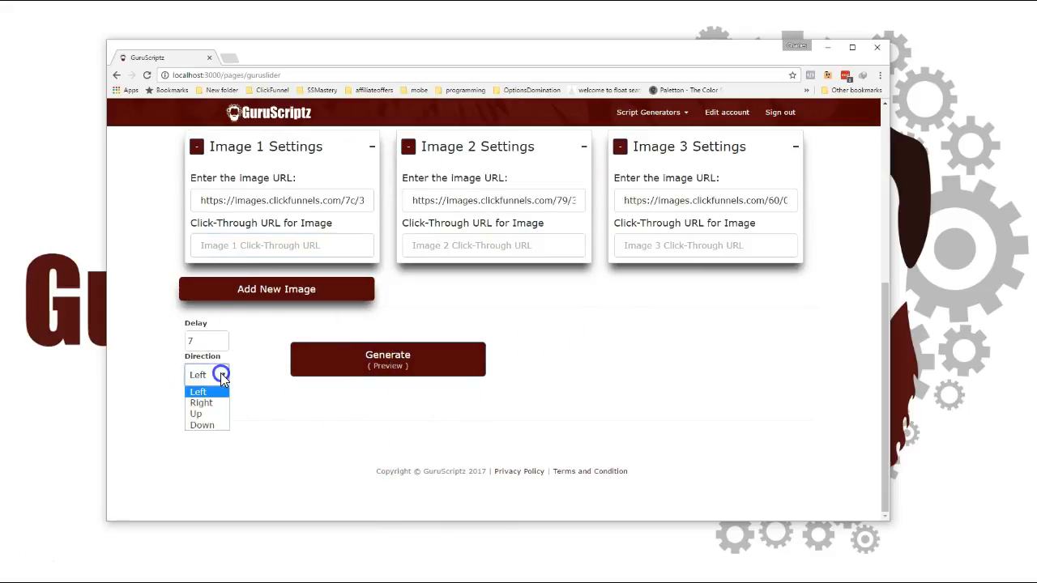
left_click(196, 415)
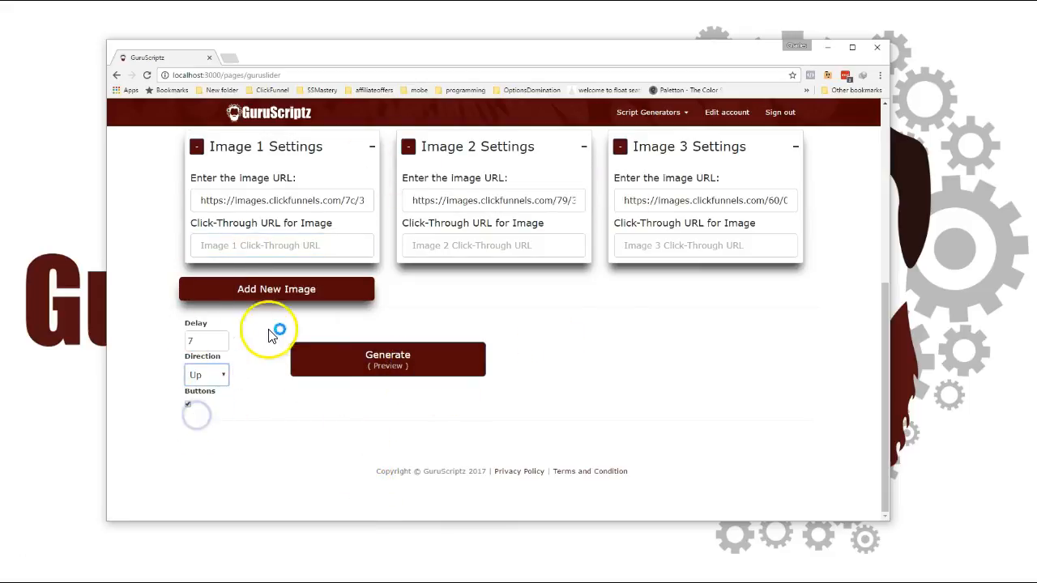
left_click(381, 366)
scroll(380, 381, "down", 2)
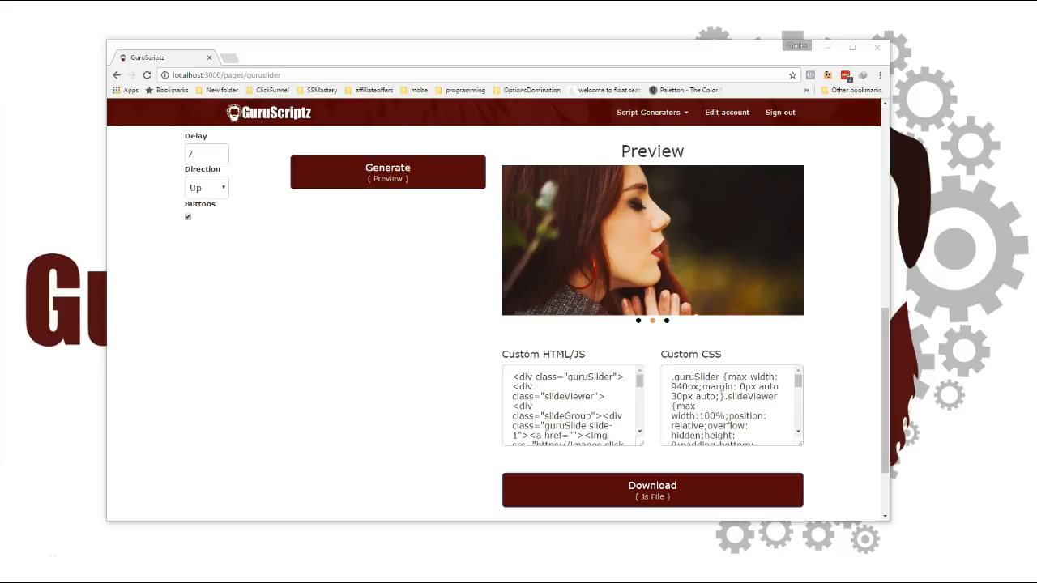
Switch to ClickFunnels and select the Dark Big Headline template for the test step of the EZPC funnel
left_click_drag(0, 84, 9, 84)
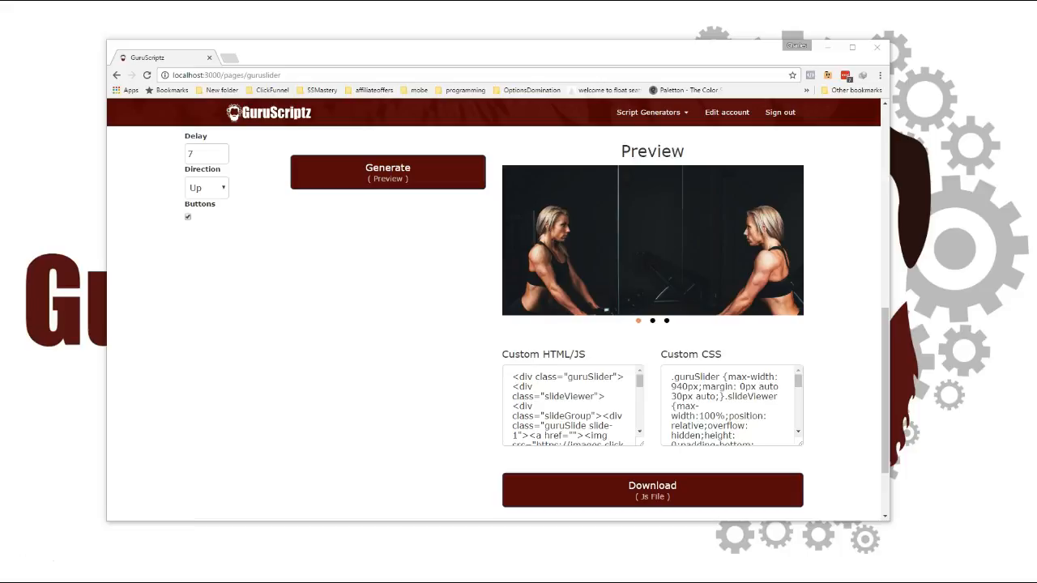
left_click_drag(0, 159, 519, 58)
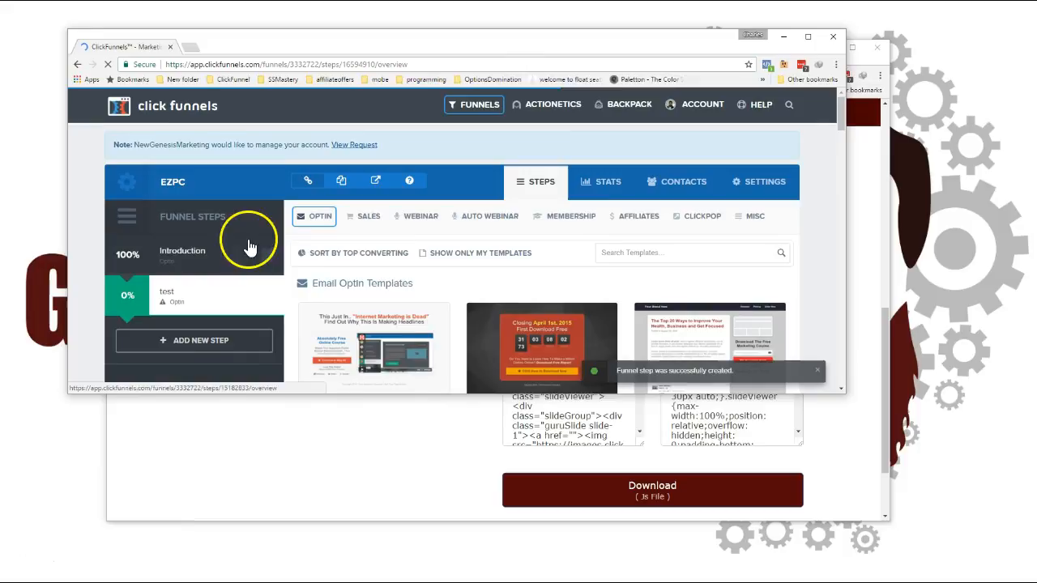
scroll(421, 244, "down", 2)
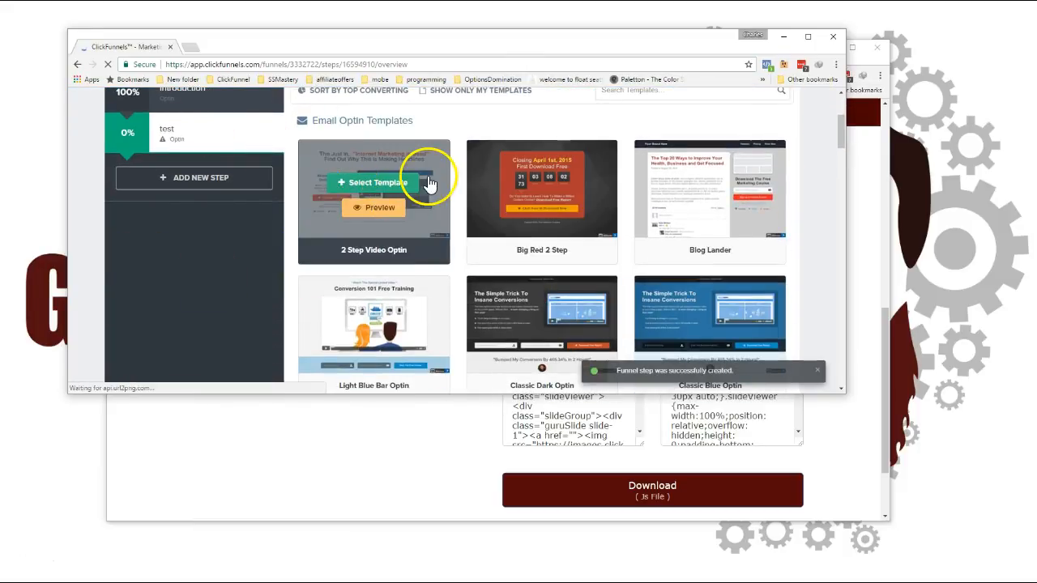
scroll(597, 231, "down", 2)
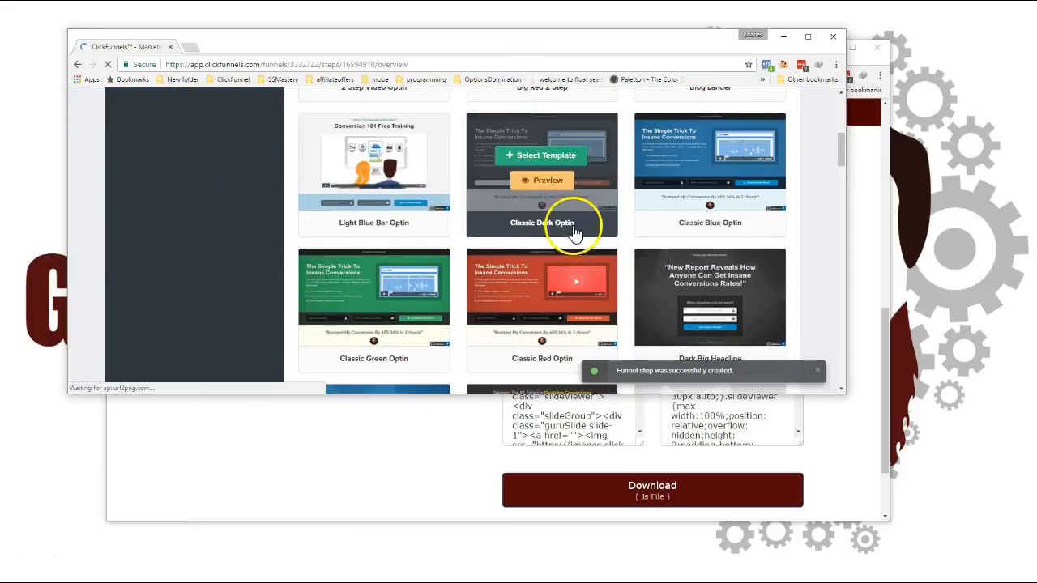
scroll(654, 271, "down", 1)
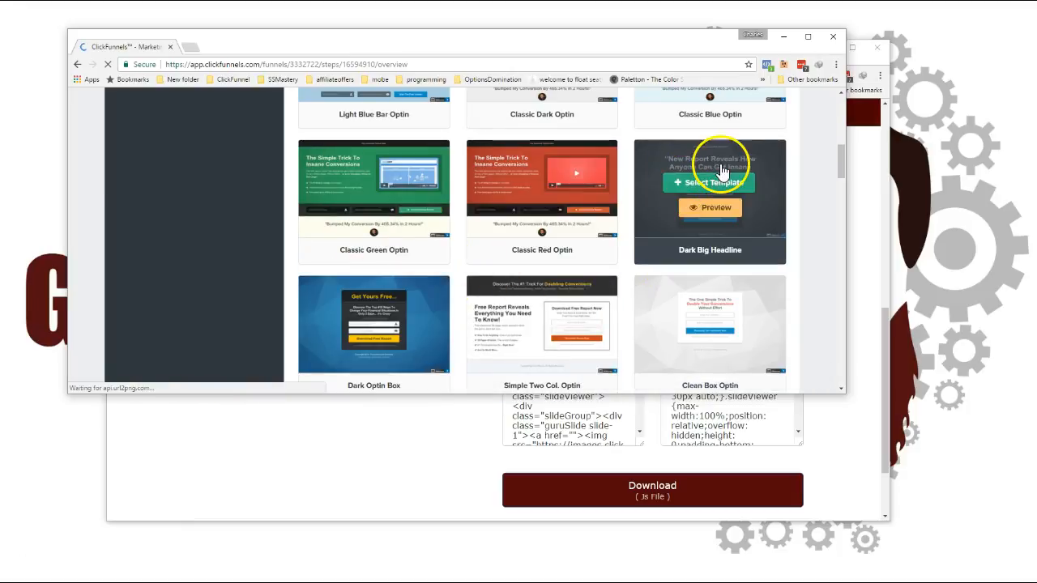
left_click(723, 185)
scroll(398, 243, "down", 2)
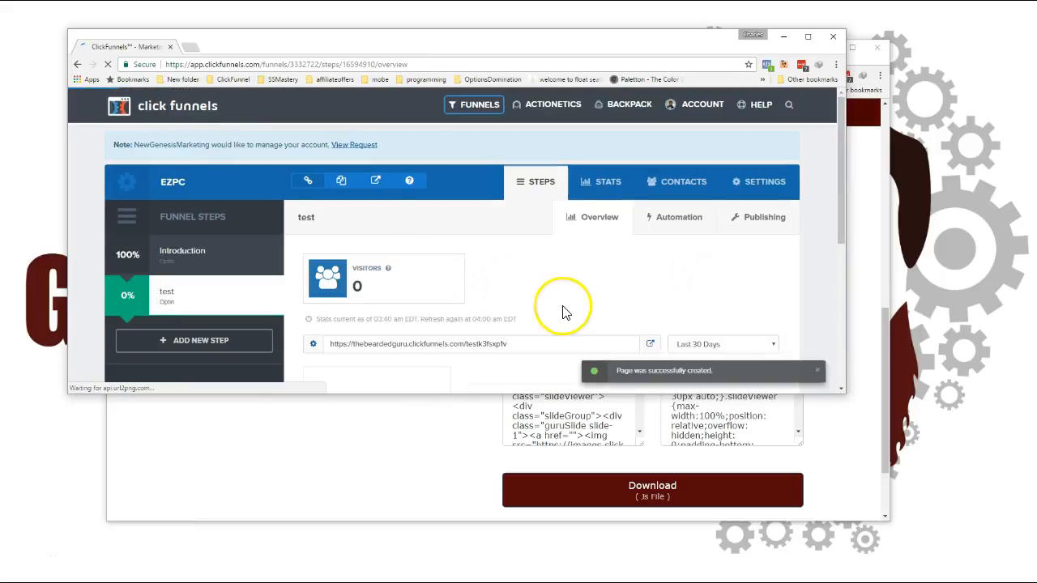
Open the test step's page in the page editor and look over its headline and opt-in form
scroll(562, 307, "down", 3)
left_click(358, 307)
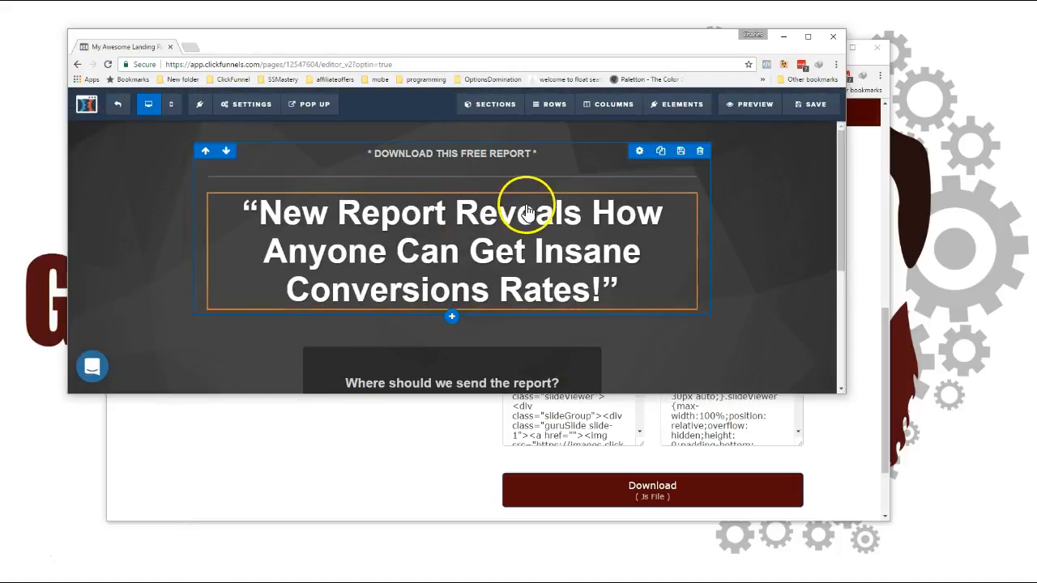
scroll(532, 215, "down", 3)
scroll(564, 225, "up", 3)
scroll(665, 233, "down", 2)
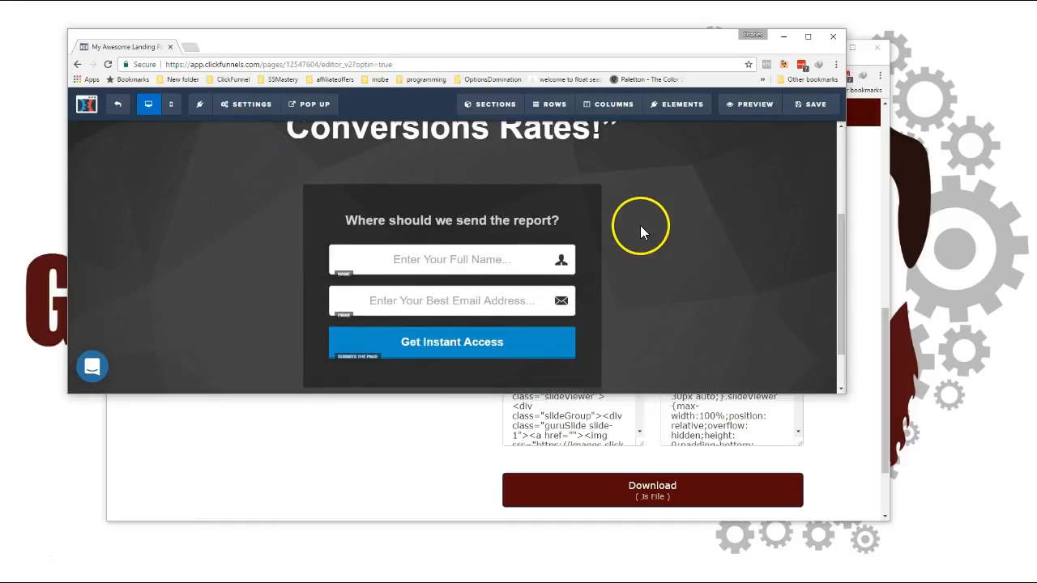
scroll(640, 230, "up", 2)
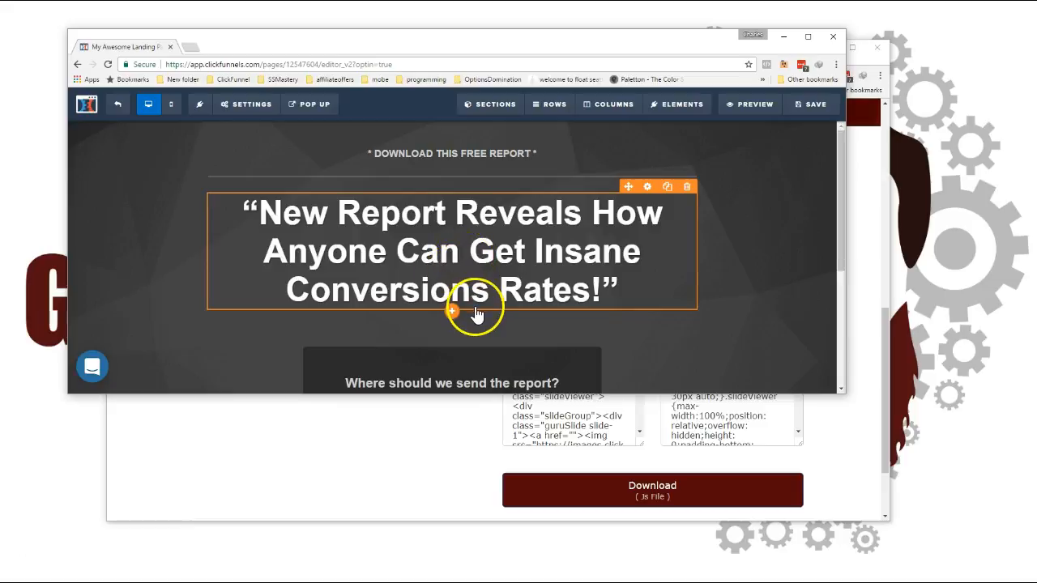
scroll(453, 312, "down", 1)
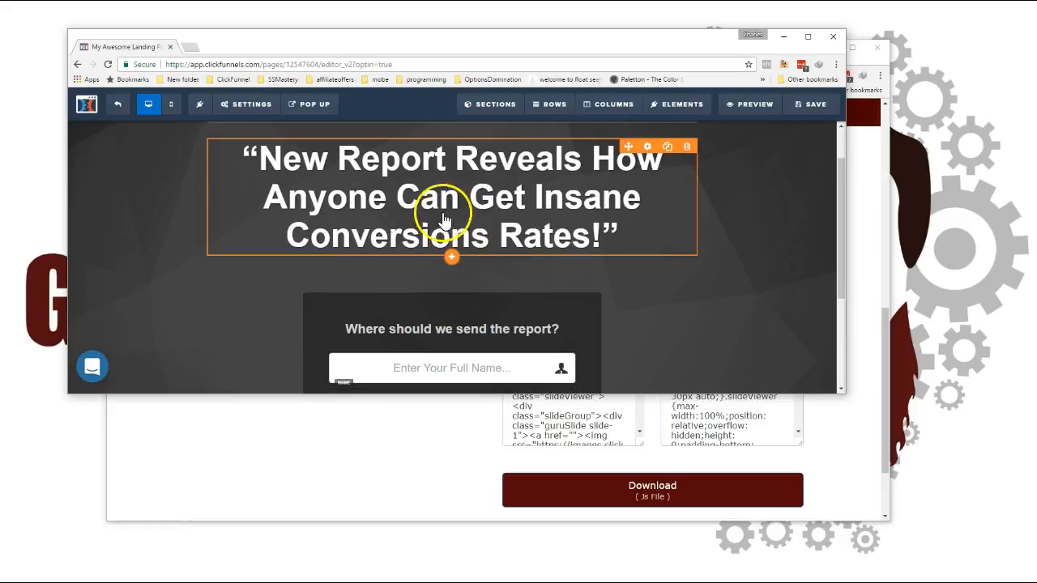
Add a three-column row below the headline and narrow its outer columns to widen the middle one
left_click(450, 261)
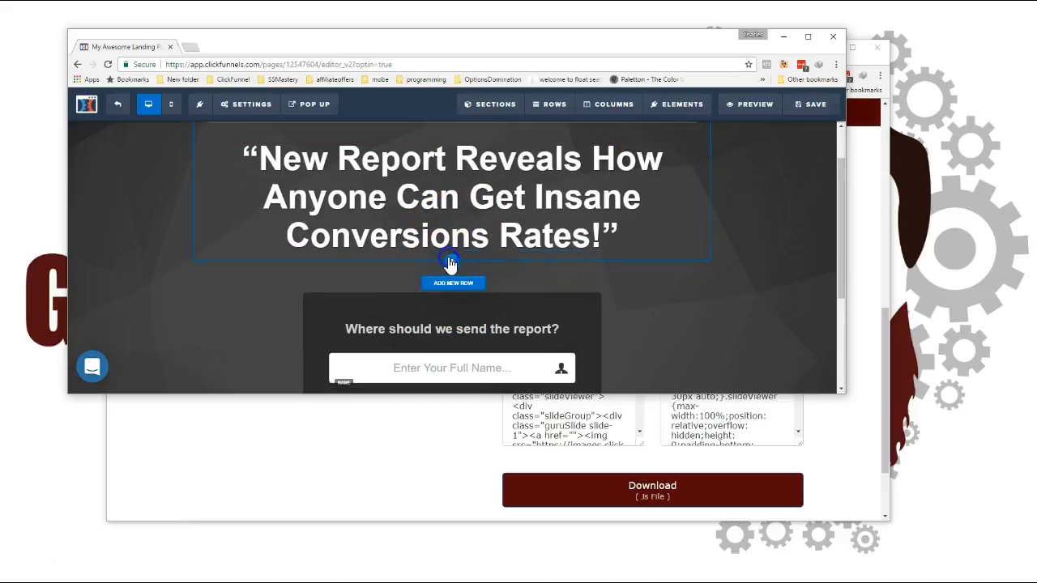
left_click(638, 219)
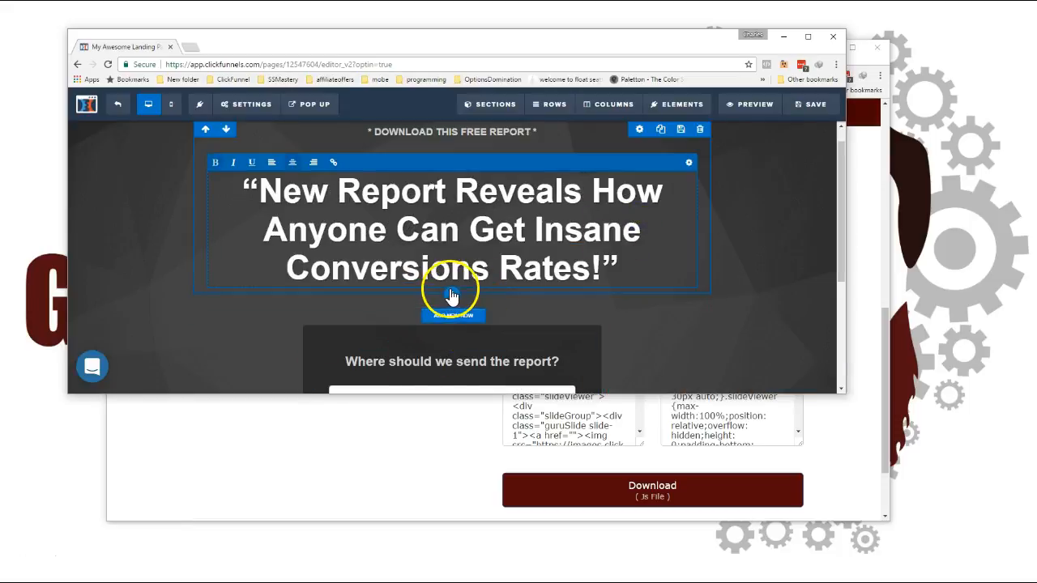
left_click(452, 294)
left_click(645, 214)
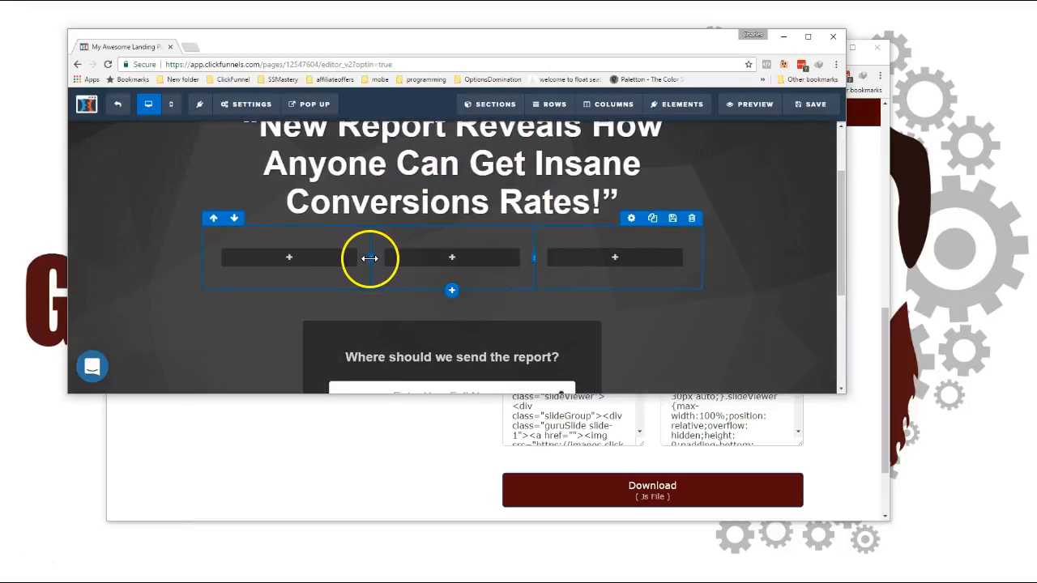
left_click_drag(369, 257, 319, 261)
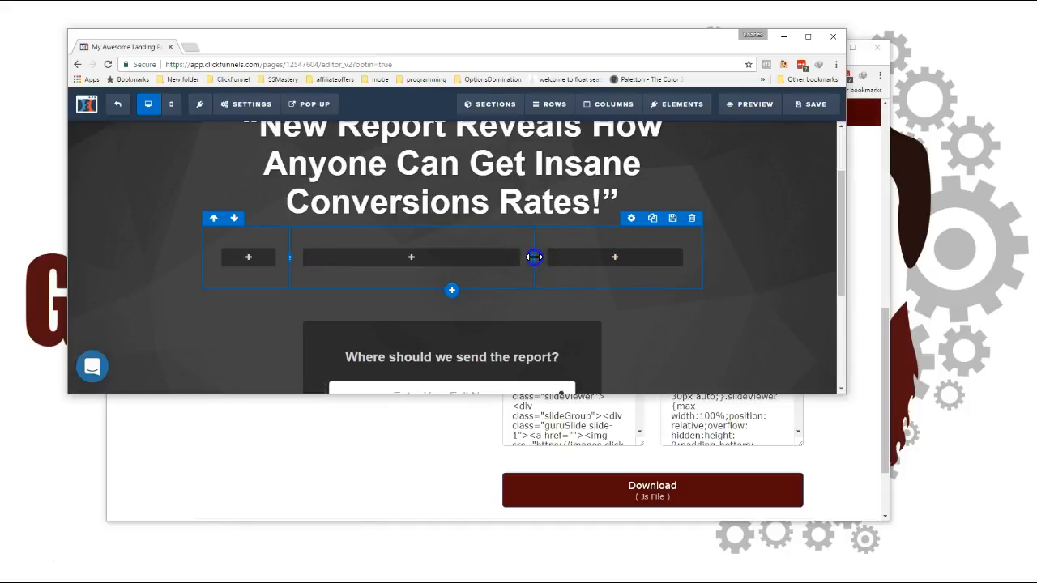
Add a Custom JS / HTML element to the new row's middle column and open its settings
left_click(452, 258)
scroll(696, 273, "down", 7)
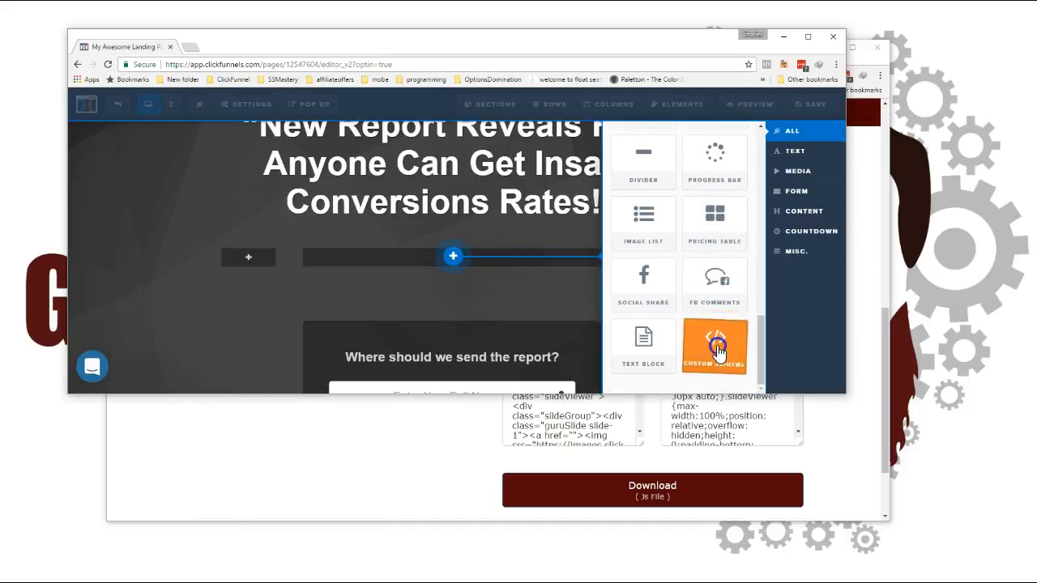
left_click(717, 350)
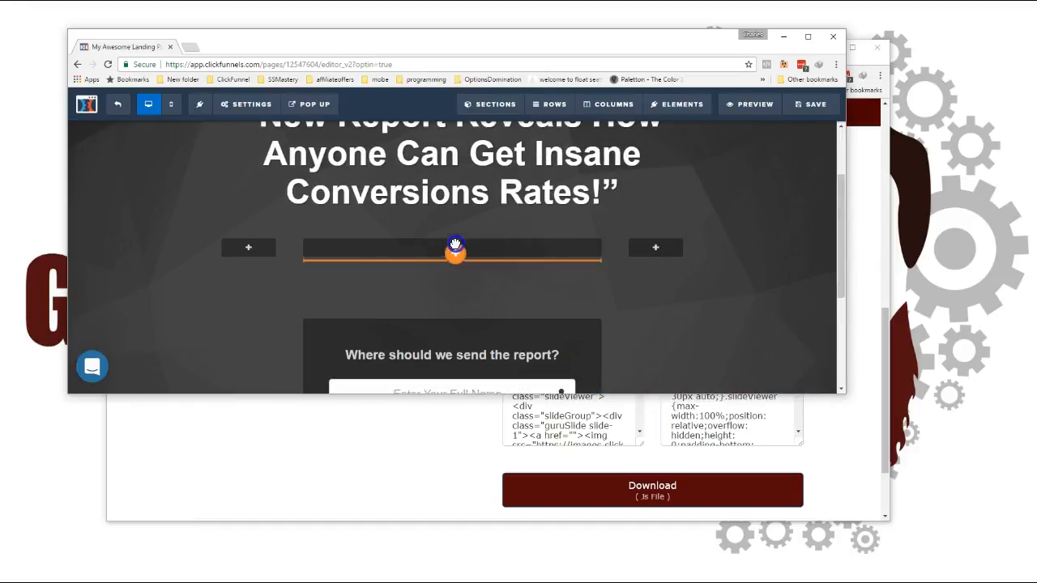
left_click(492, 254)
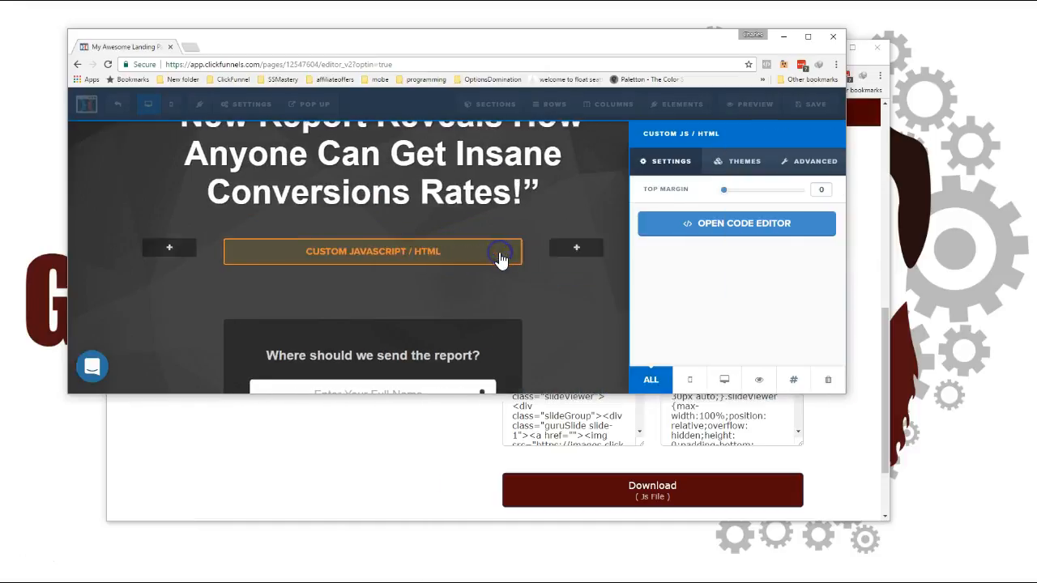
Switch to GuruScriptz and copy all of the generated Custom HTML/JS code
left_click_drag(696, 39, 904, 28)
left_click(408, 428)
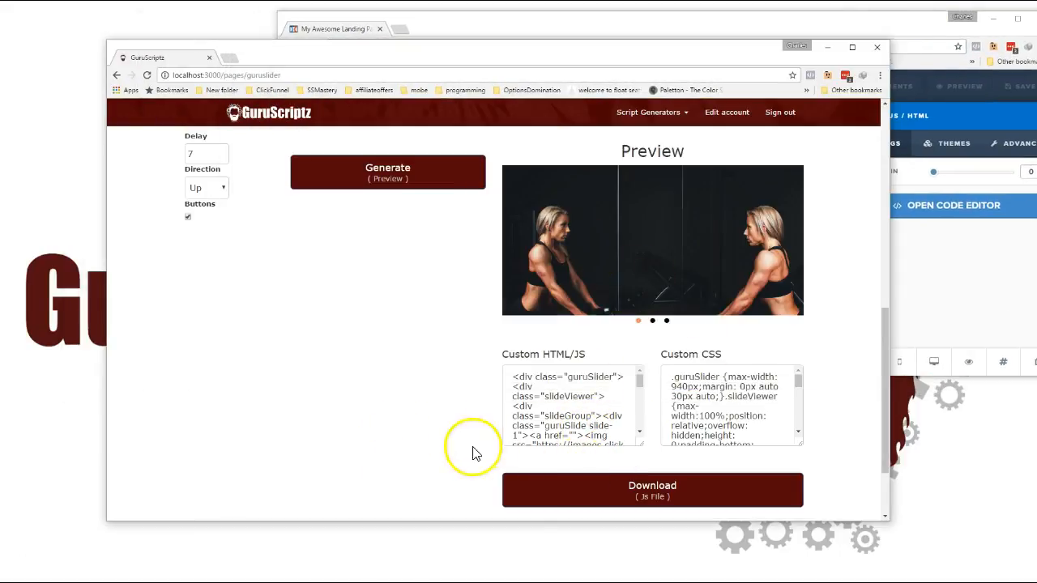
left_click(541, 393)
key("ctrl+a")
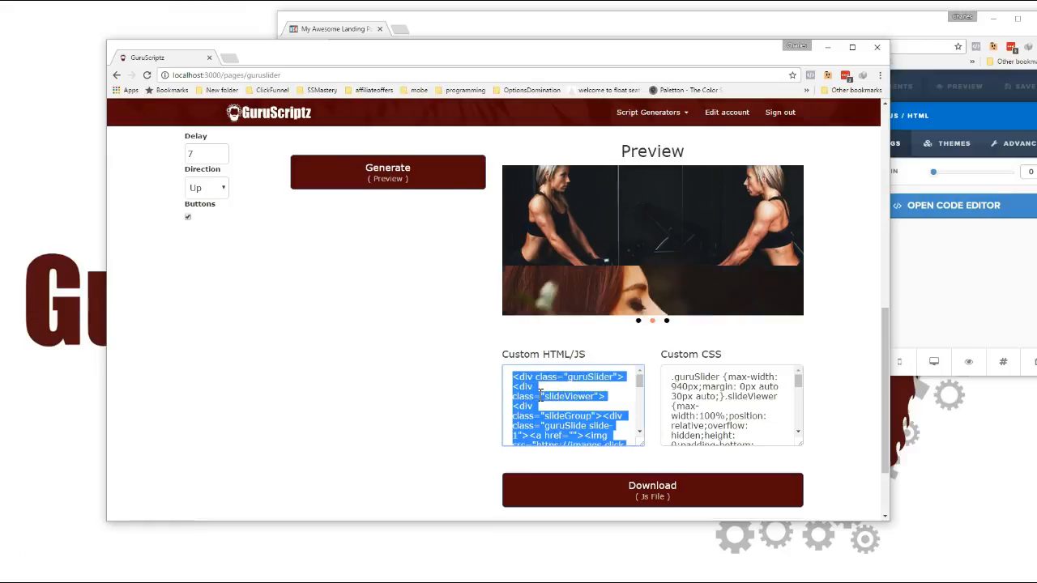
right_click(540, 394)
left_click(582, 404)
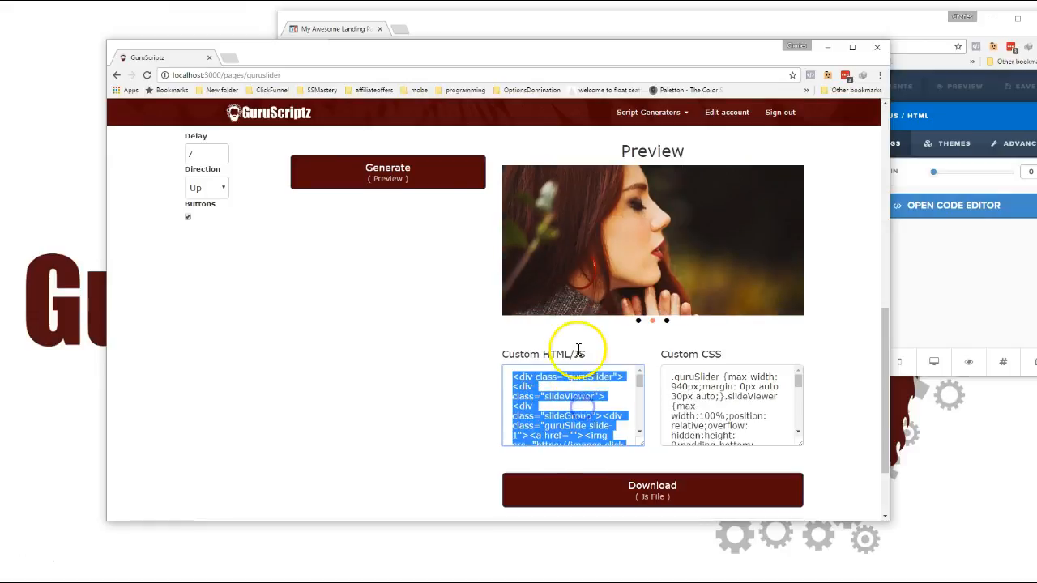
Switch to ClickFunnels and paste the slider code into the Custom JS / HTML element's code editor, closing it when done
left_click_drag(891, 23, 857, 42)
left_click(891, 233)
left_click(569, 168)
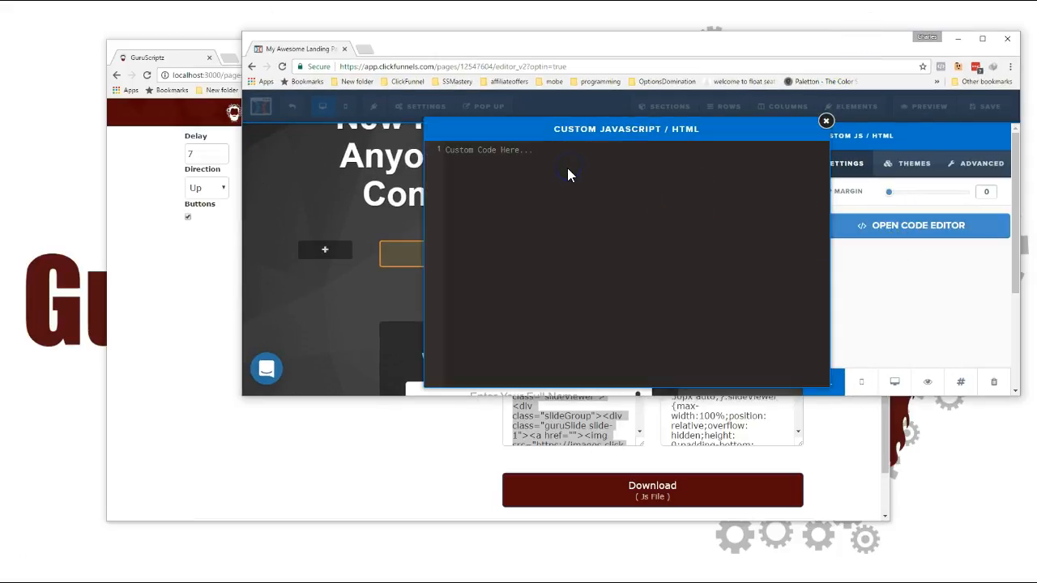
key("ctrl+v")
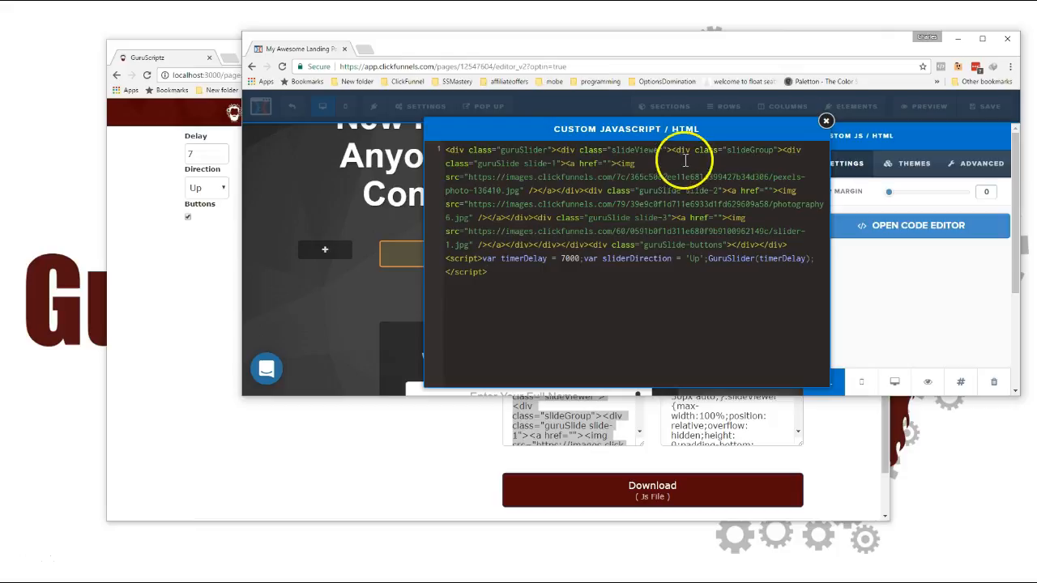
left_click(409, 247)
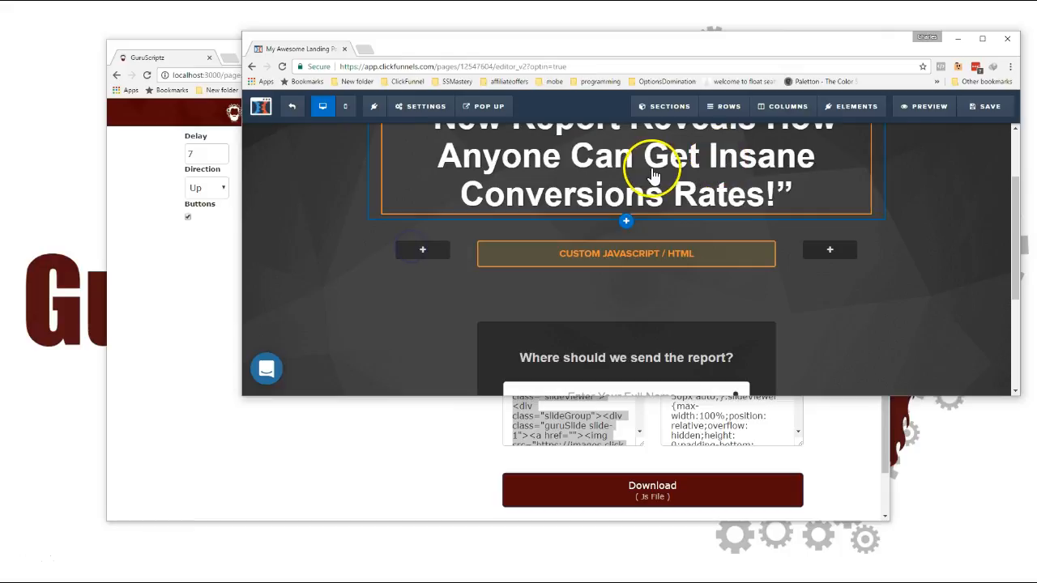
Switch to GuruScriptz and copy all of the generated Custom CSS code
left_click(680, 417)
key("ctrl+a")
right_click(683, 422)
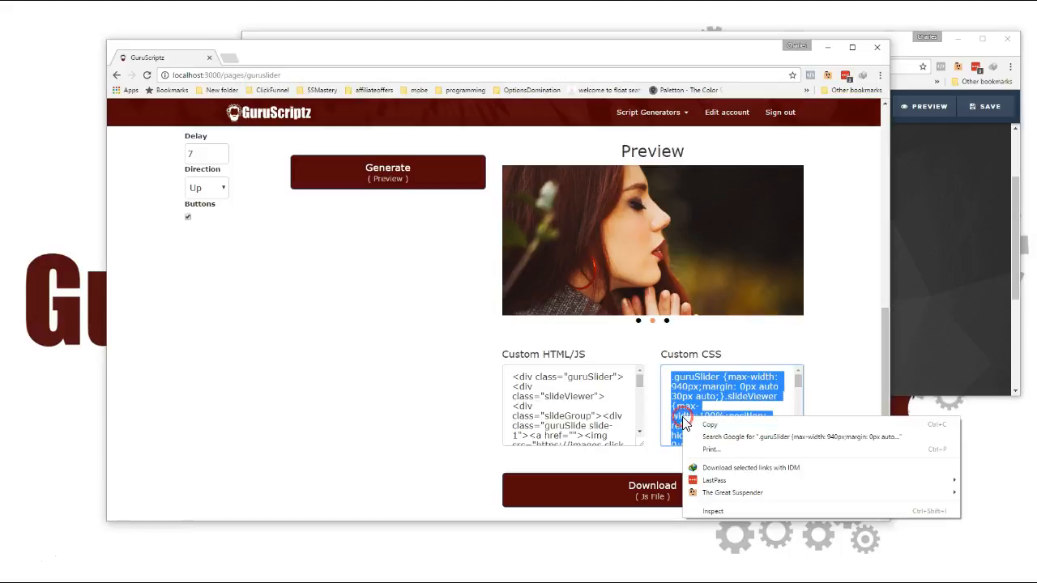
left_click(713, 425)
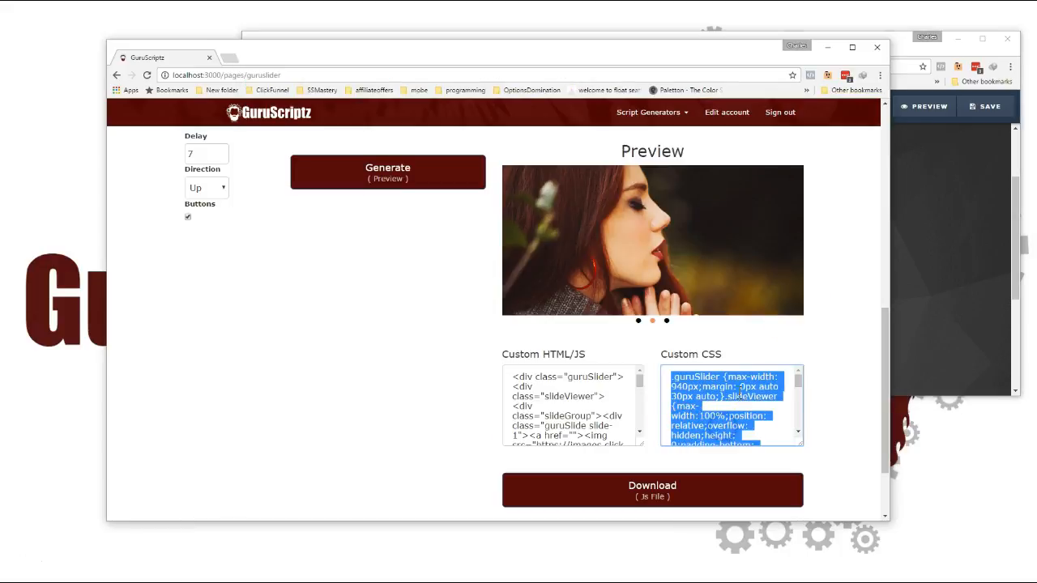
Switch to ClickFunnels and paste the slider's CSS code into the page's Custom CSS editor, closing it when done
left_click(908, 170)
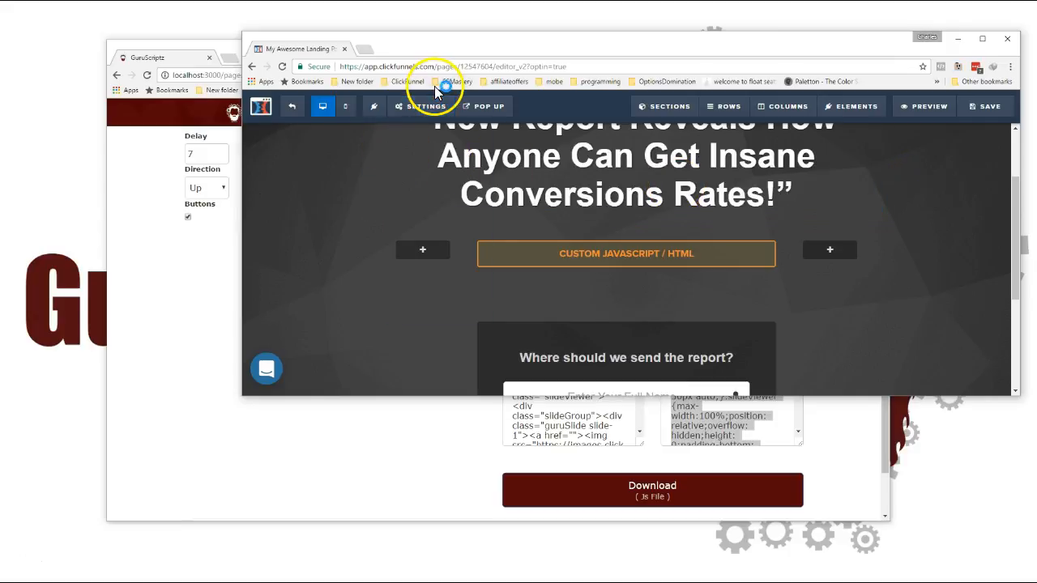
mouse_move(422, 106)
left_click(432, 194)
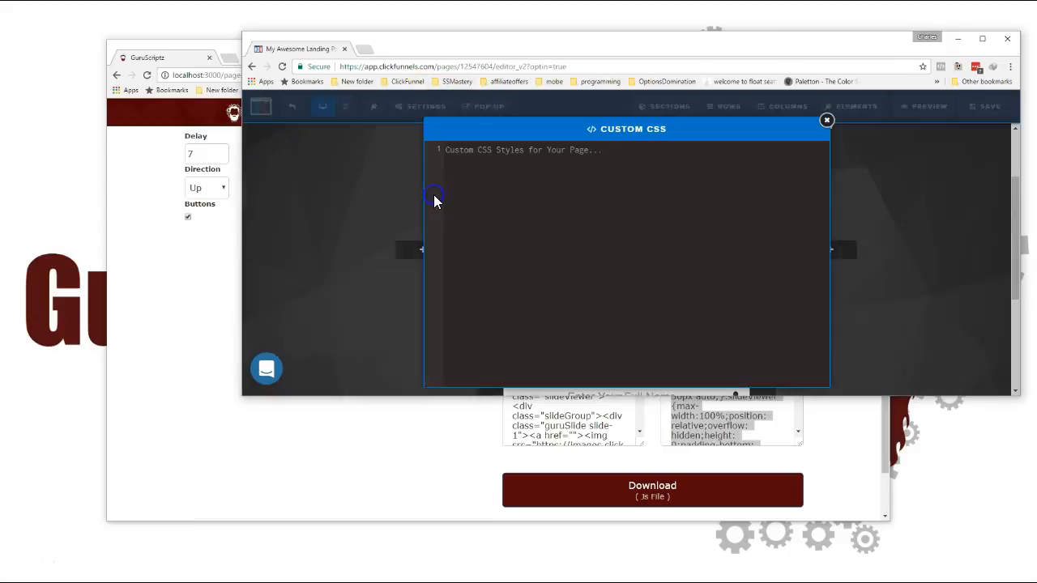
left_click(579, 178)
key("ctrl+v")
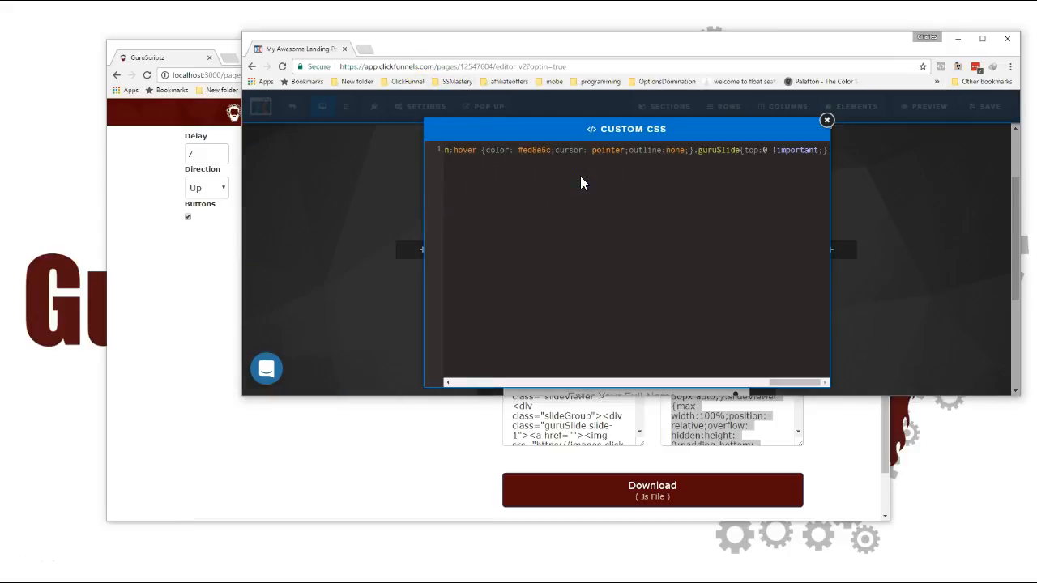
left_click(885, 209)
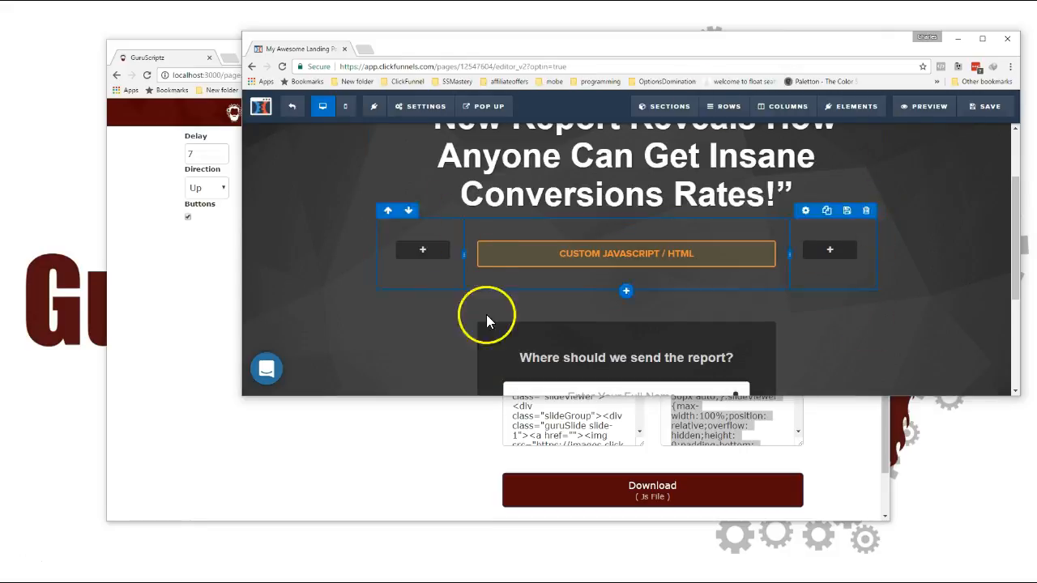
Switch to GuruScriptz and copy the link address of the slider's downloadable JS file
left_click(640, 492)
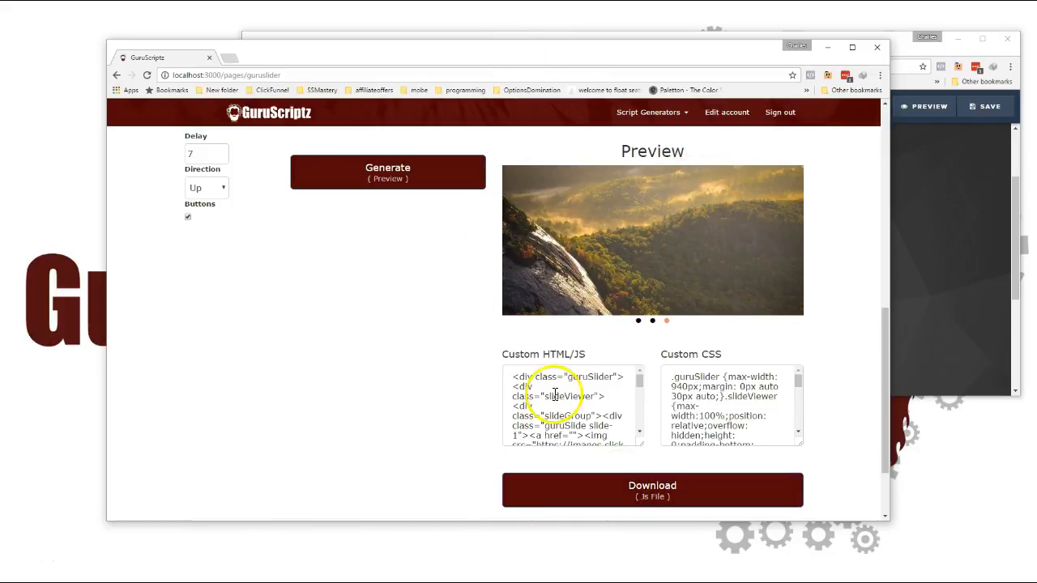
left_click(624, 496)
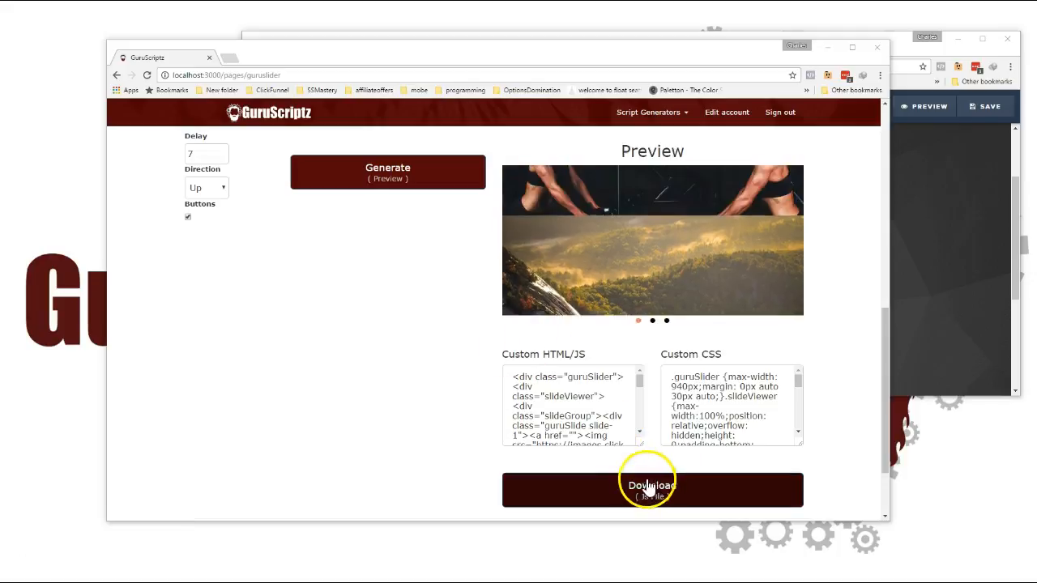
right_click(641, 502)
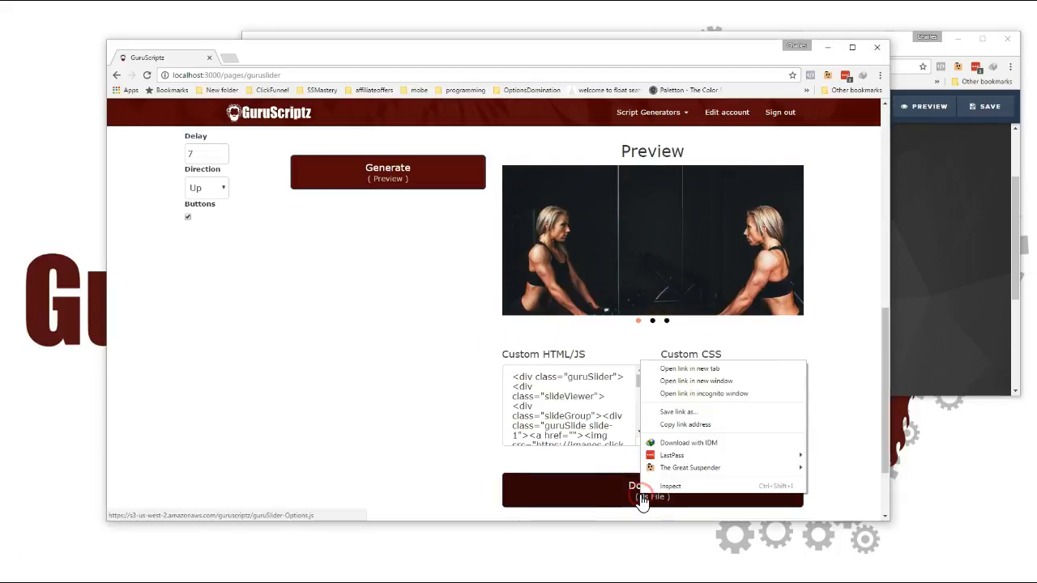
left_click(687, 425)
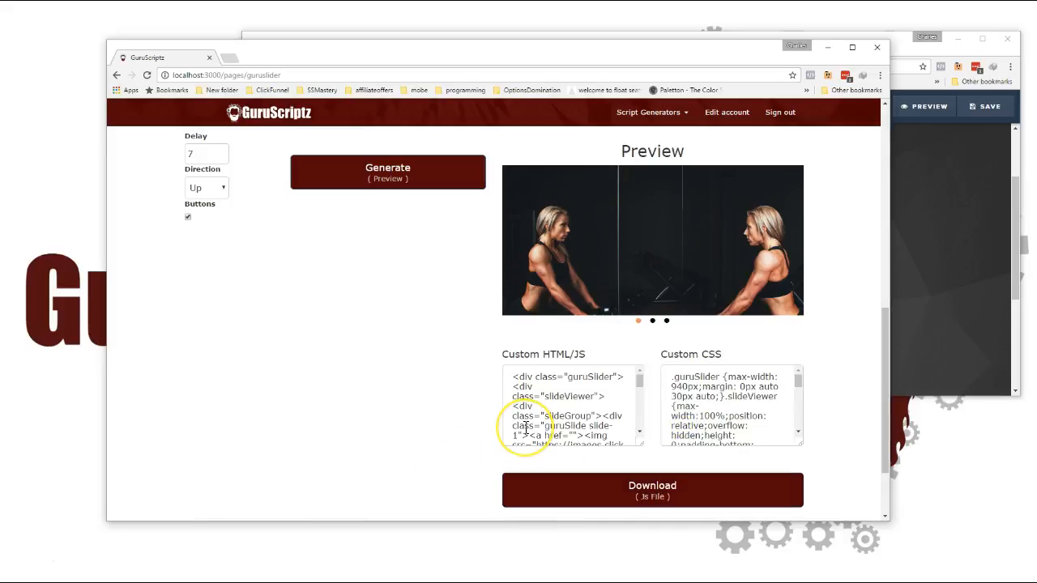
left_click(495, 362)
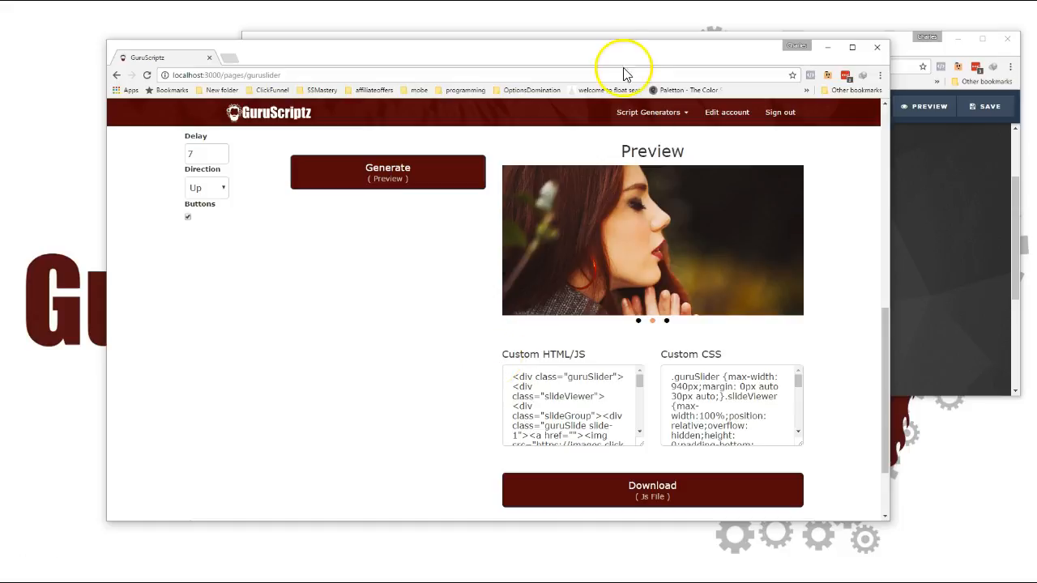
Move the GuruScriptz window aside and switch to ClickFunnels to open the landing page's settings options
left_click_drag(619, 66, 556, 106)
left_click(527, 46)
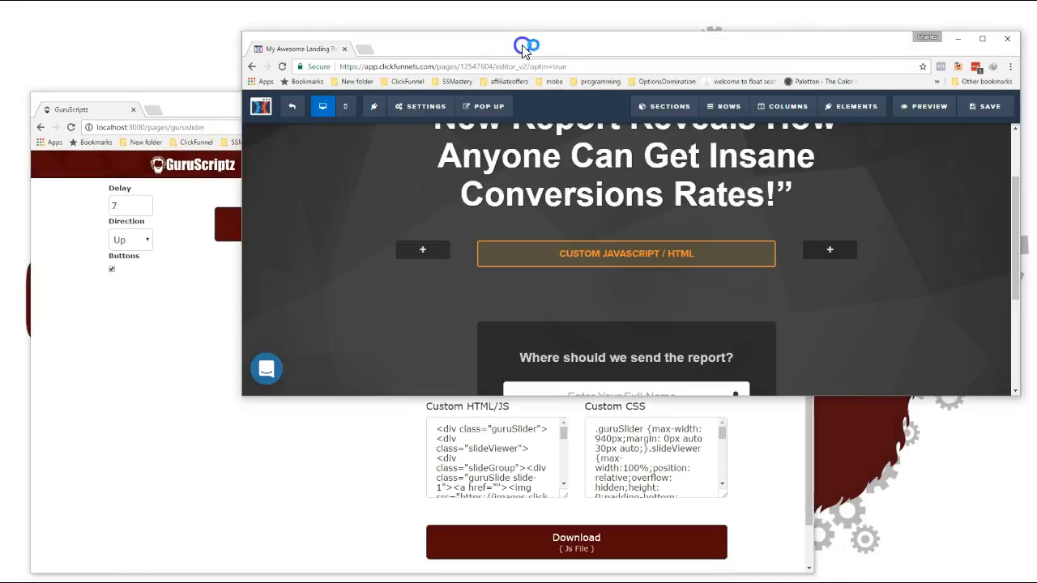
left_click(425, 106)
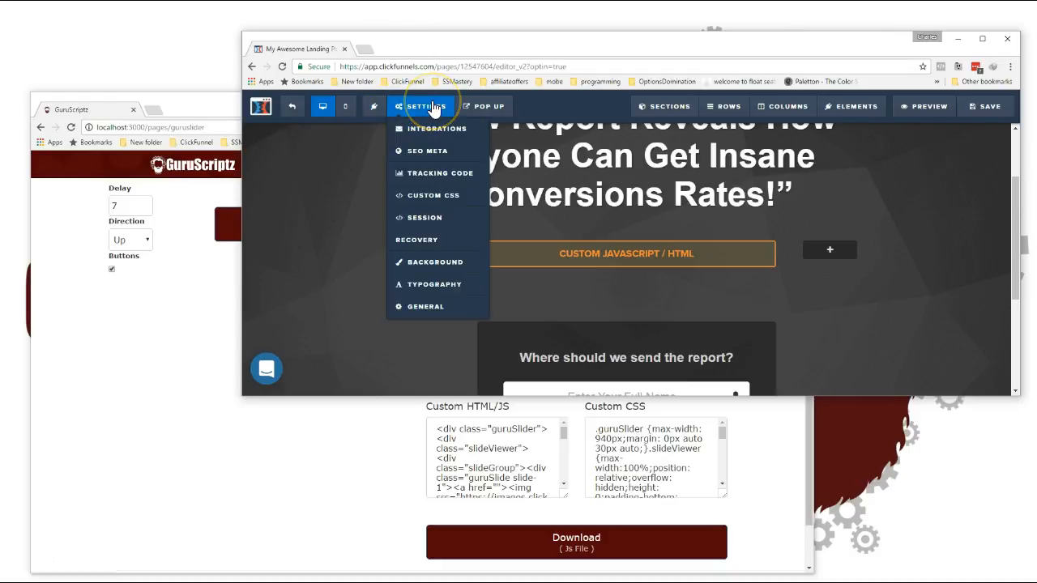